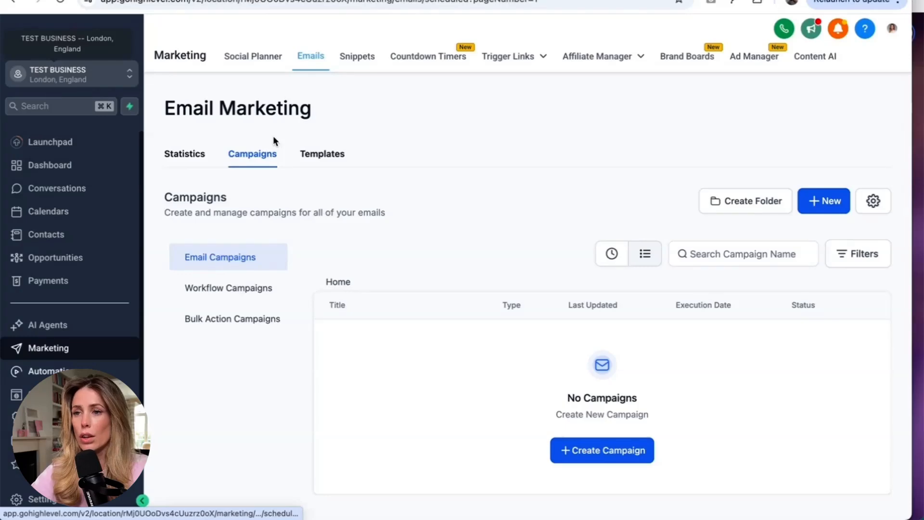
Open the email marketing statistics and review the conversion summary, engagement summary and open rate sections
left_click(311, 58)
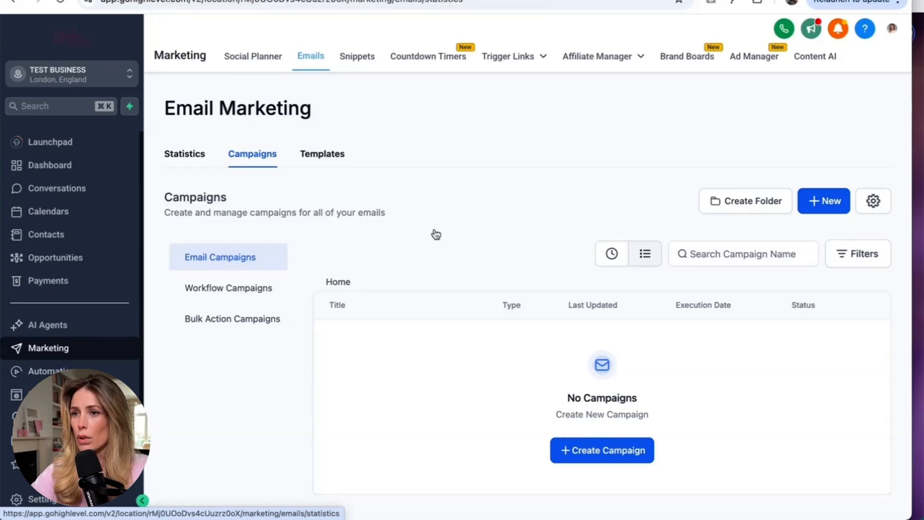
left_click(63, 3)
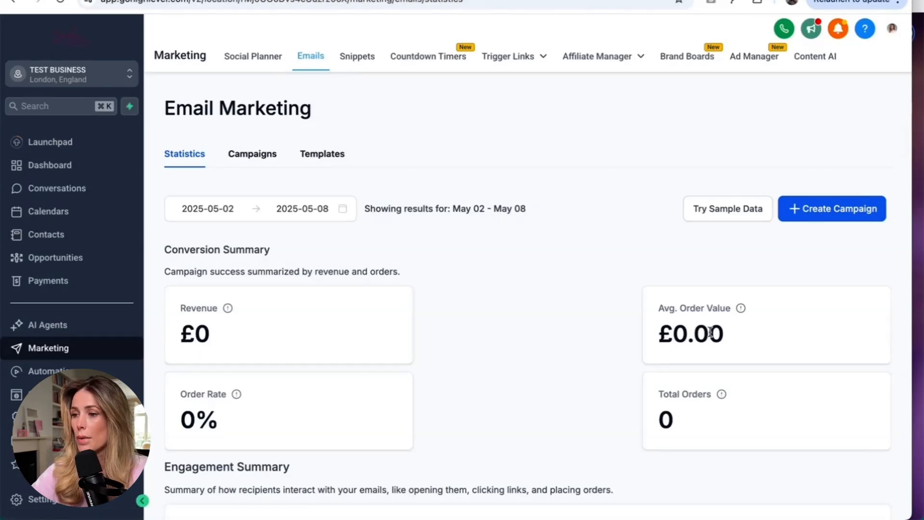
scroll(351, 379, "down", 10)
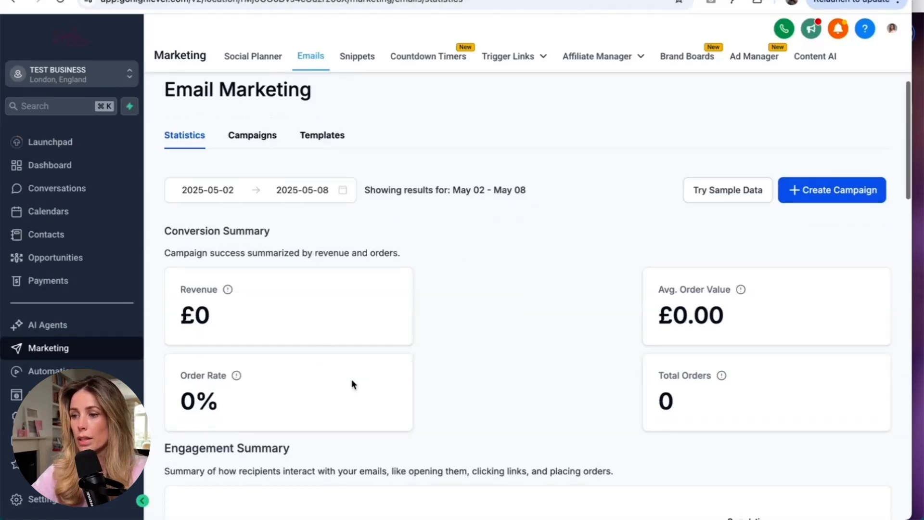
scroll(352, 381, "down", 8)
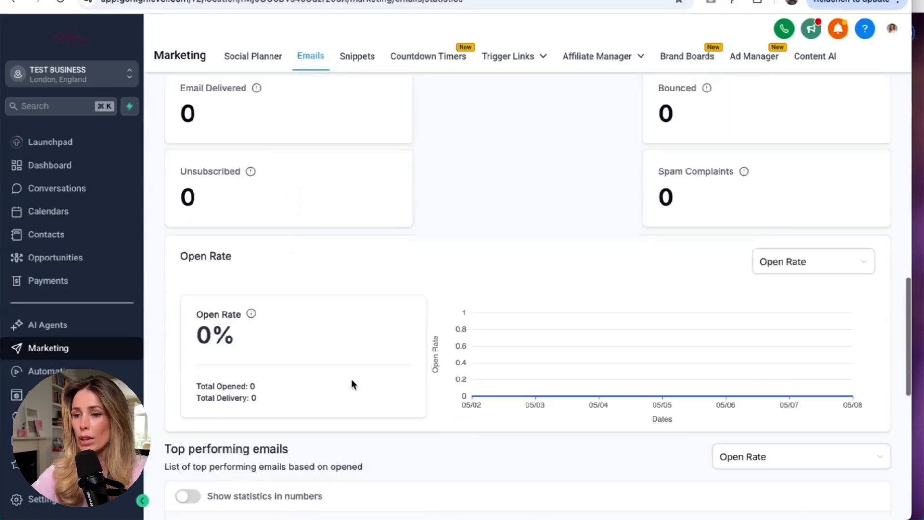
scroll(351, 380, "up", 18)
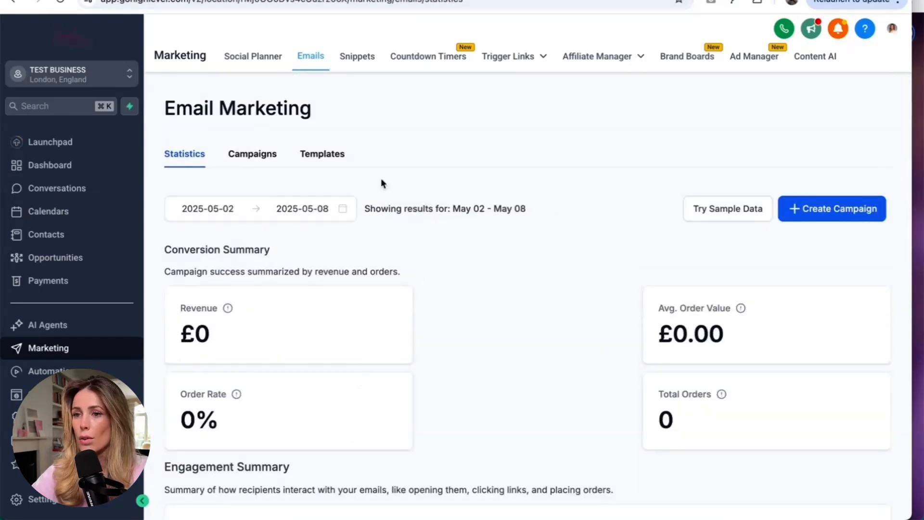
Create a blank email template using the Design Editor
left_click(321, 155)
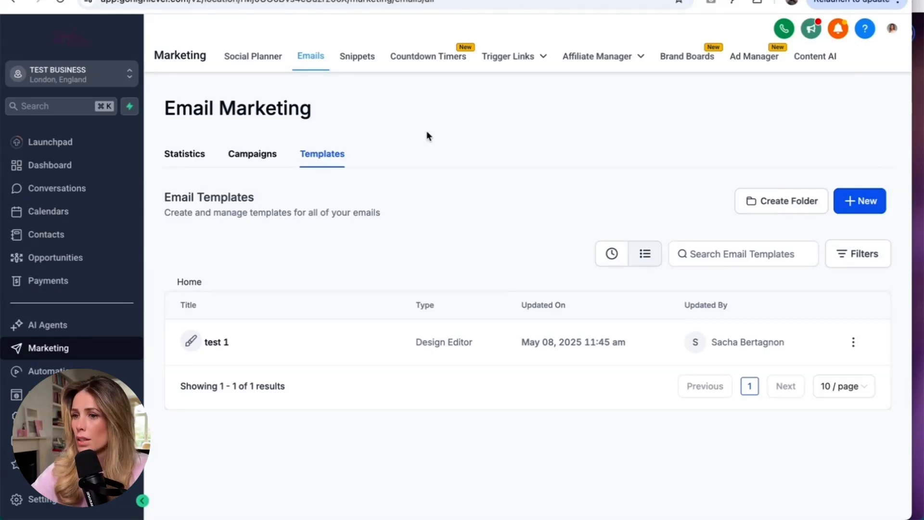
left_click(871, 204)
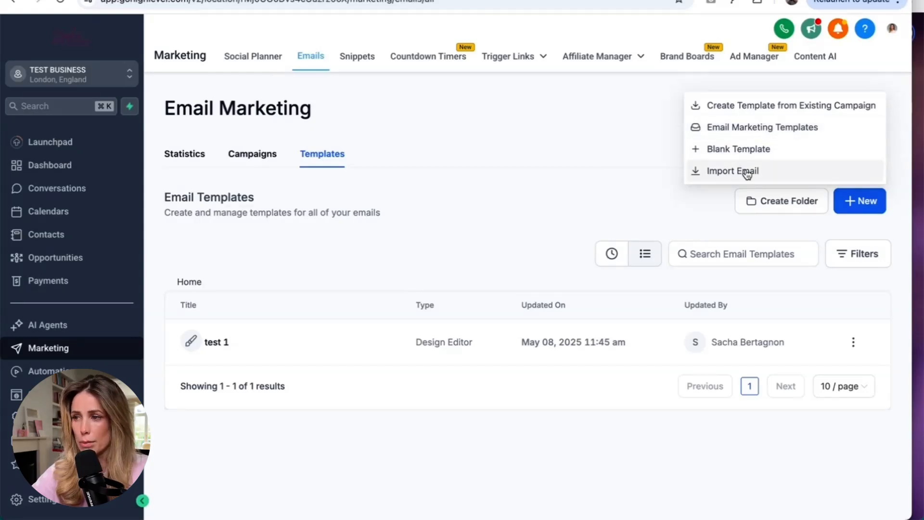
left_click(724, 148)
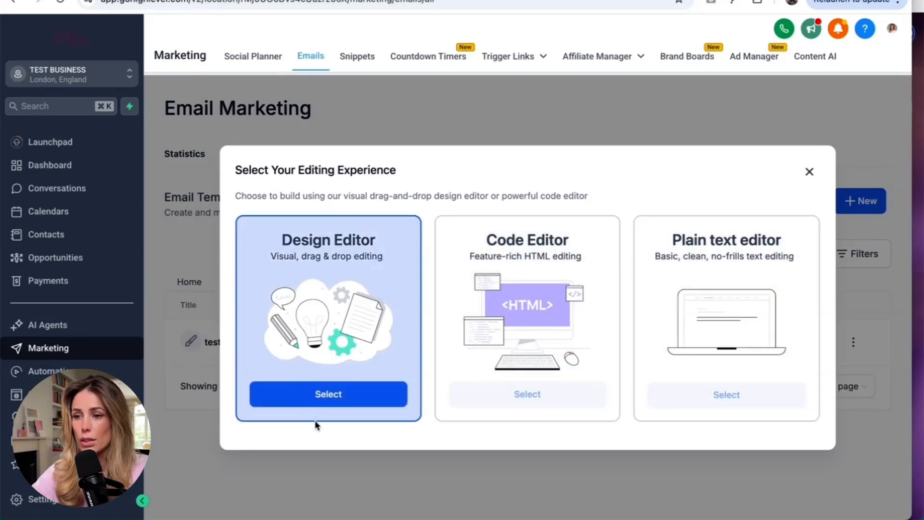
left_click(317, 395)
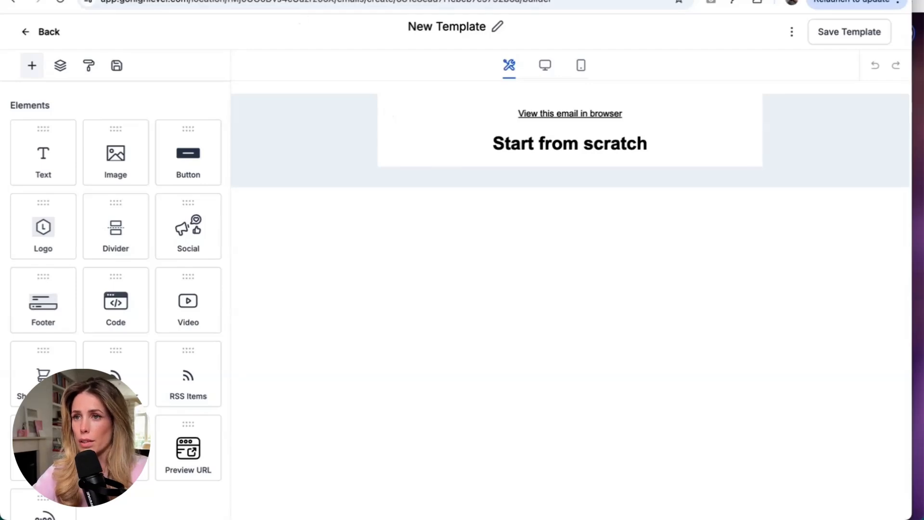
Switch to the Canva presentation and review the example newsletter emails on its three pages
left_click(256, 0)
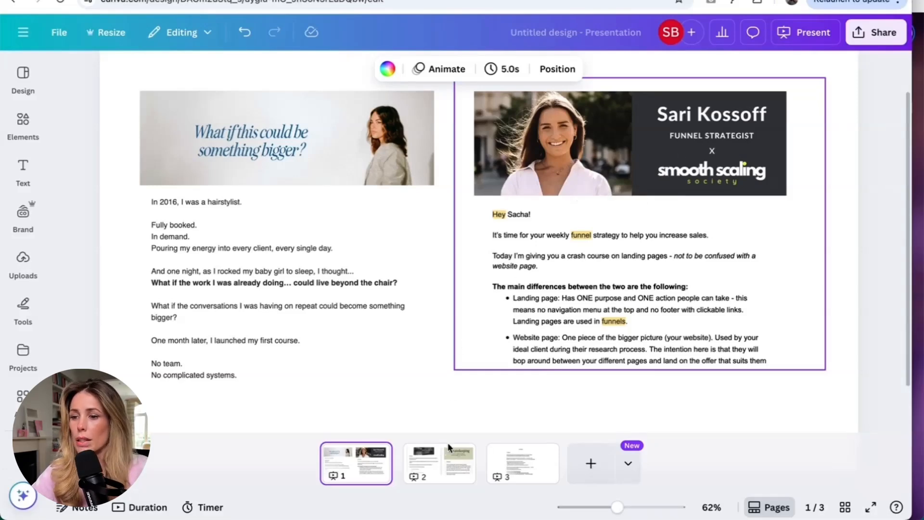
left_click(444, 466)
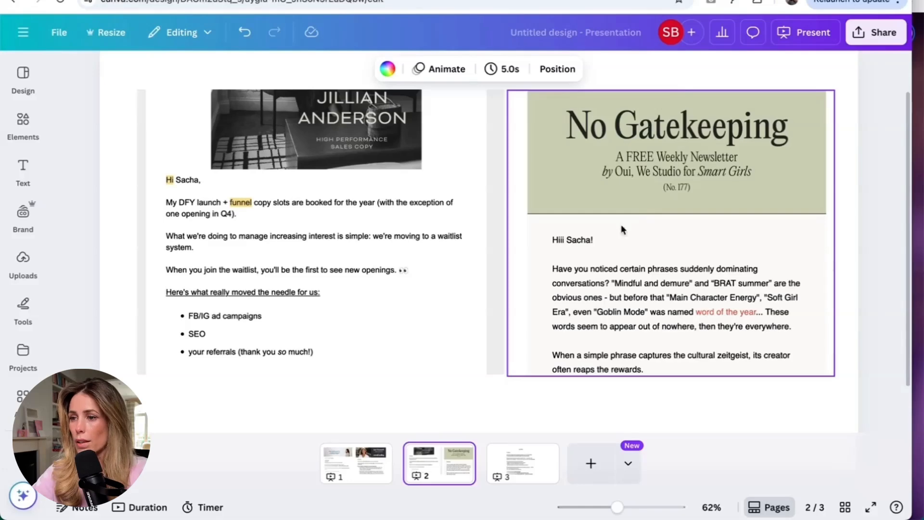
left_click(522, 463)
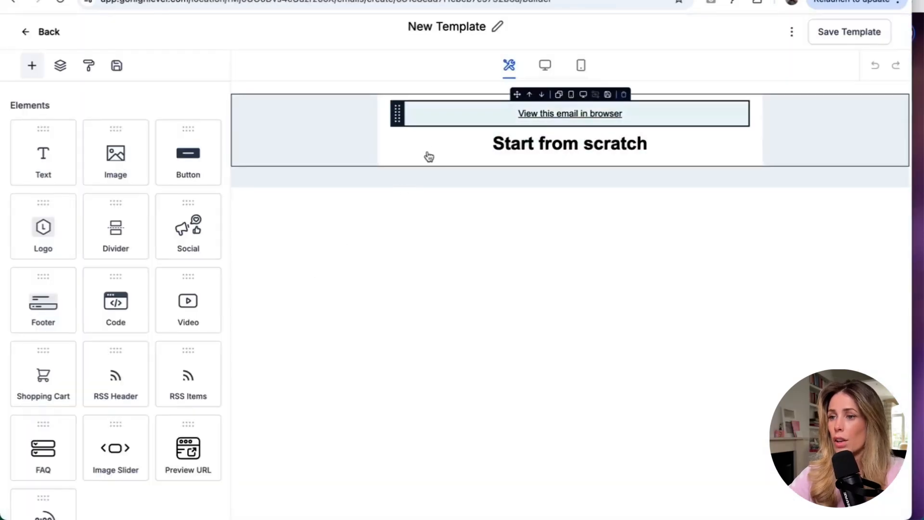
Delete the starter section from the new email template and add a one-column layout in its place
left_click(357, 93)
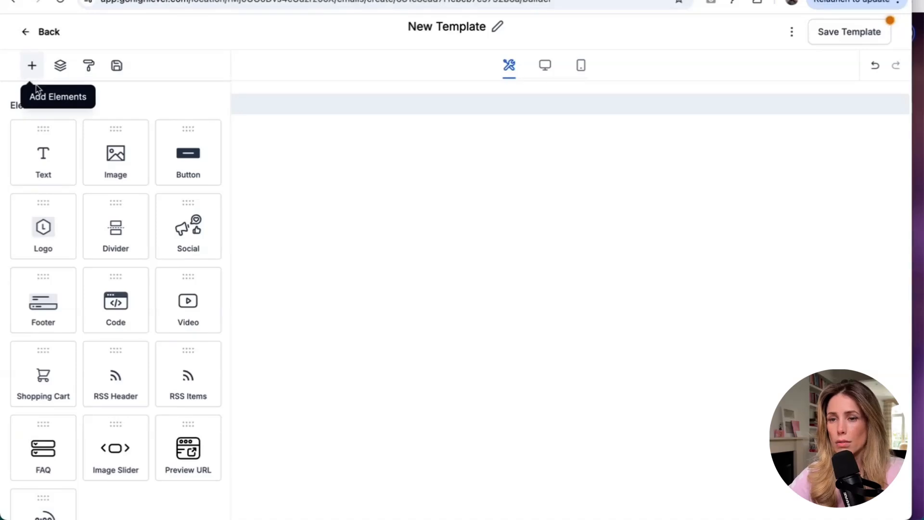
scroll(138, 314, "down", 6)
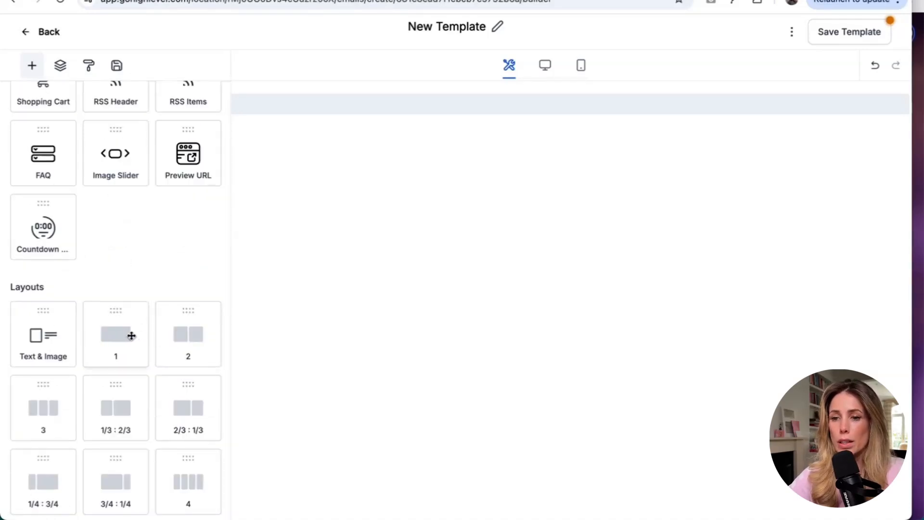
left_click_drag(131, 335, 505, 104)
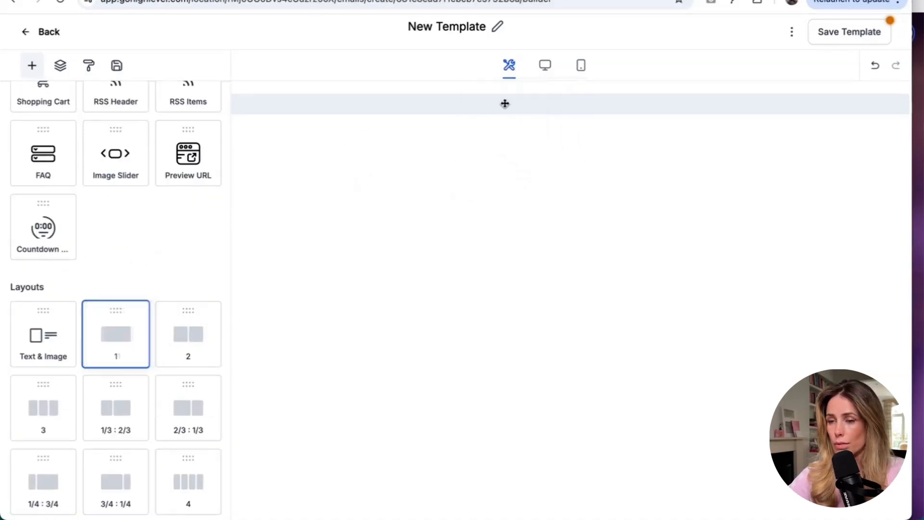
left_click_drag(117, 326, 473, 101)
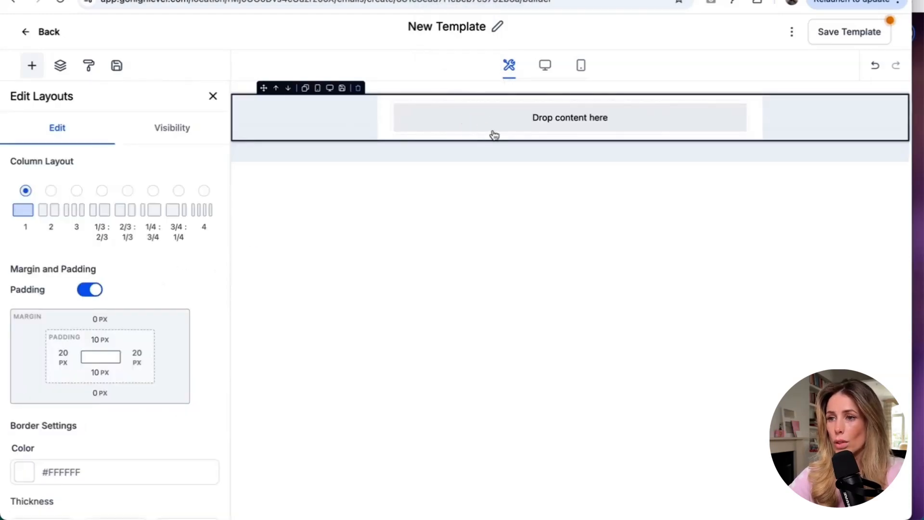
Select the one-column layout and review its column, padding, border, radius and background settings
left_click(462, 124)
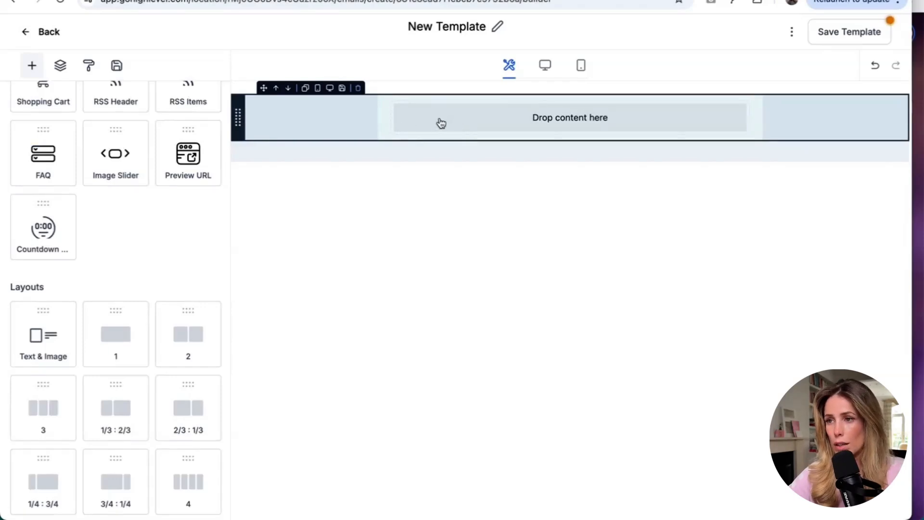
left_click(440, 123)
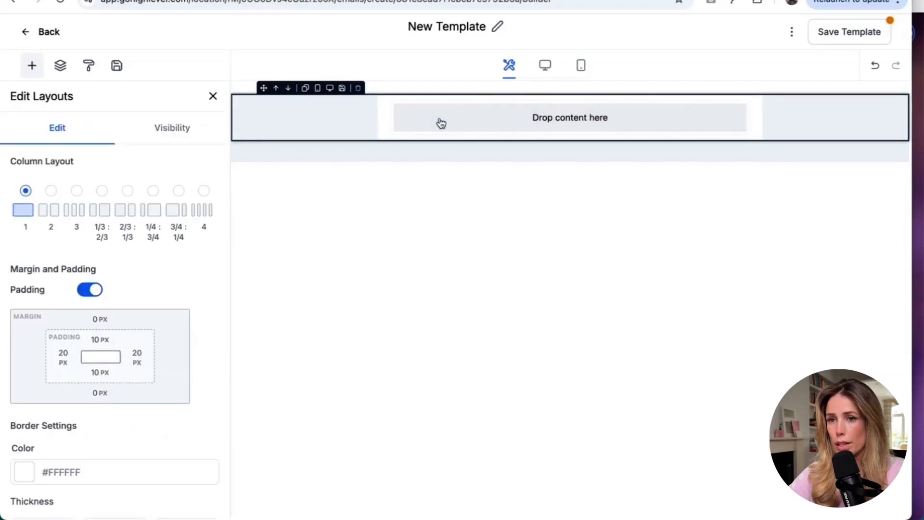
scroll(78, 275, "down", 4)
scroll(78, 275, "down", 3)
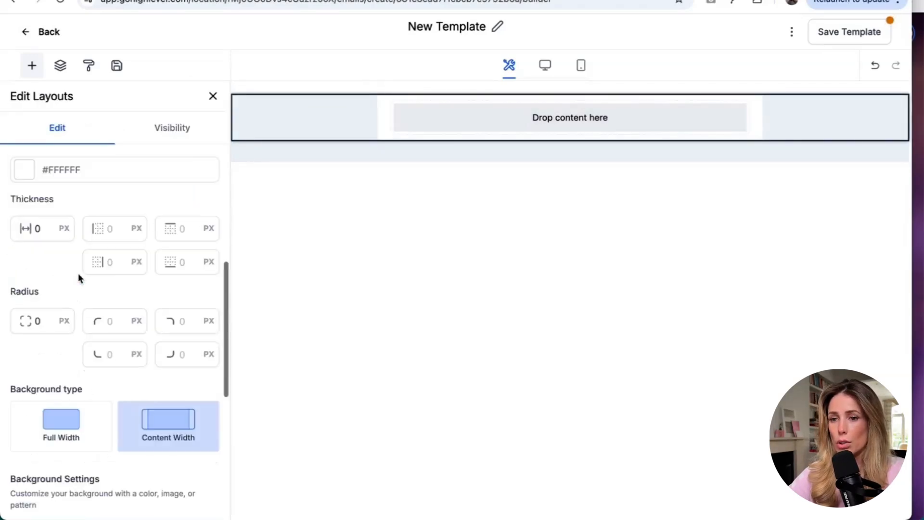
scroll(78, 278, "up", 6)
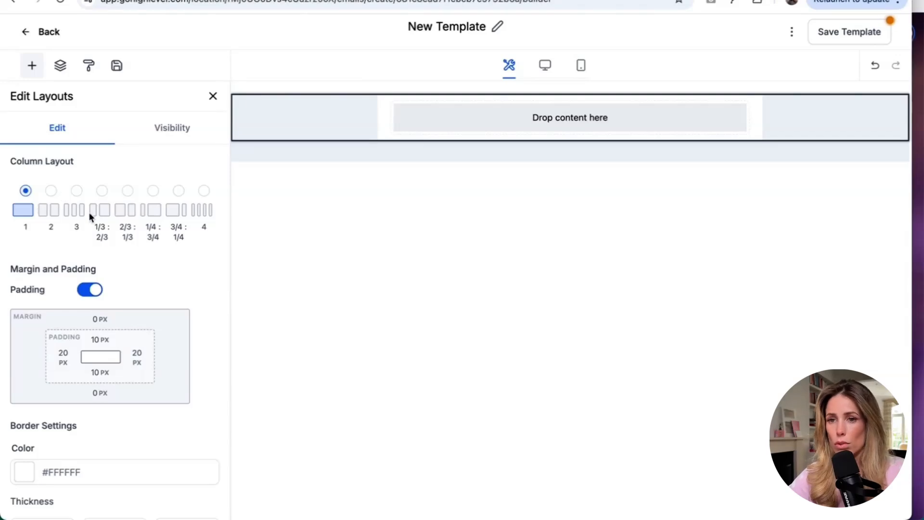
scroll(73, 219, "down", 1)
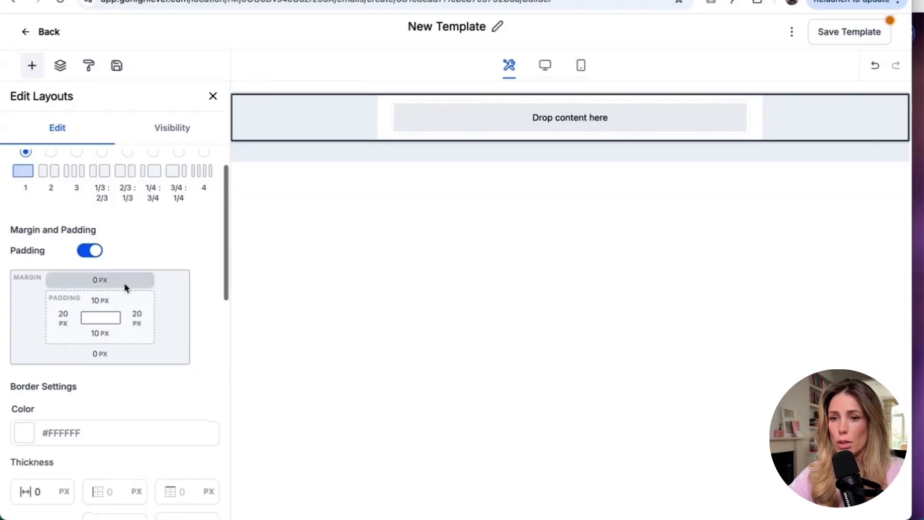
scroll(59, 210, "up", 1)
Add an Image element inside the empty one-column layout
left_click(31, 66)
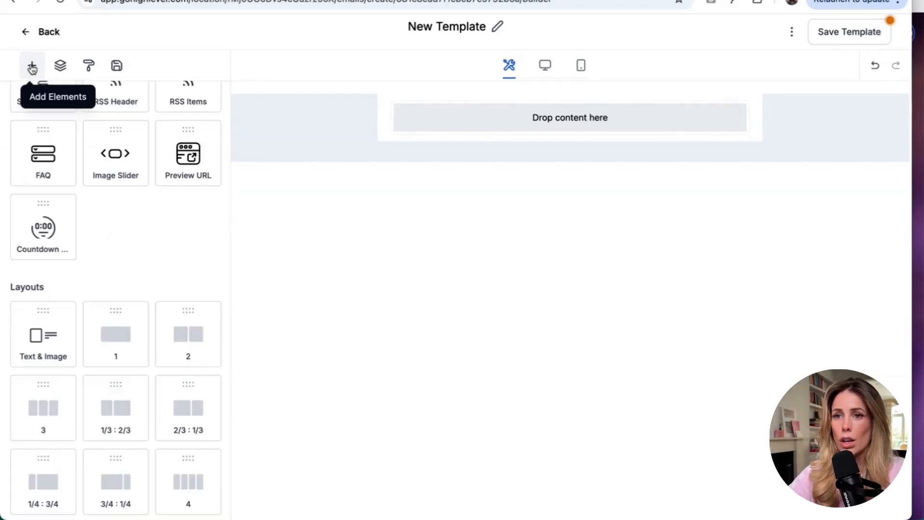
scroll(147, 299, "up", 6)
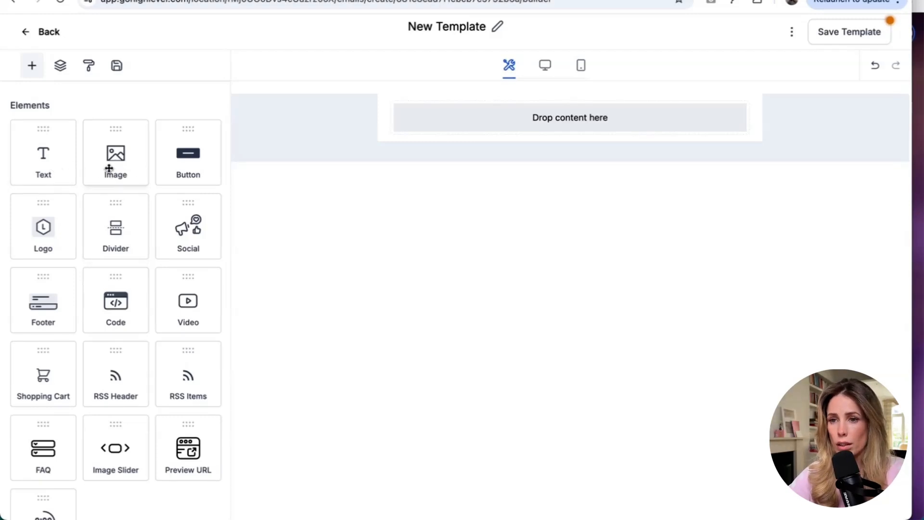
left_click_drag(108, 168, 417, 133)
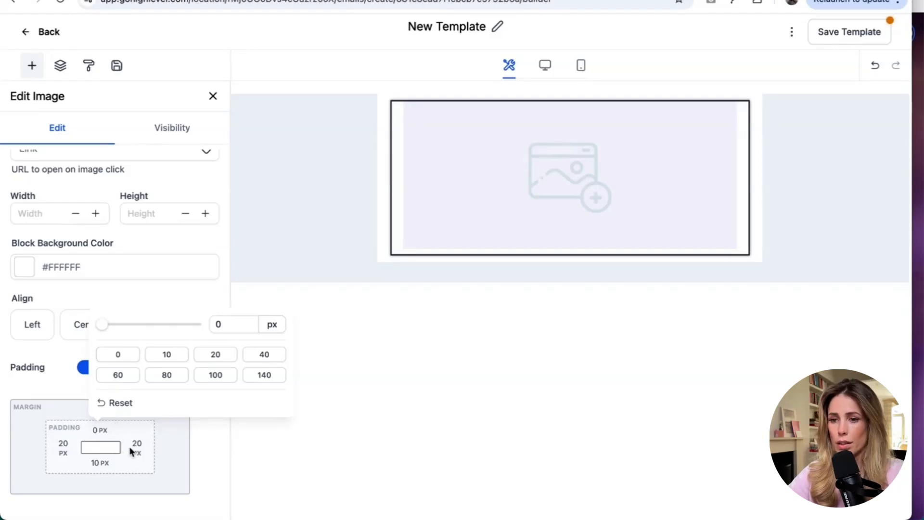
Set the image block's padding to 0 px on all sides
left_click(129, 446)
left_click(76, 366)
left_click(65, 444)
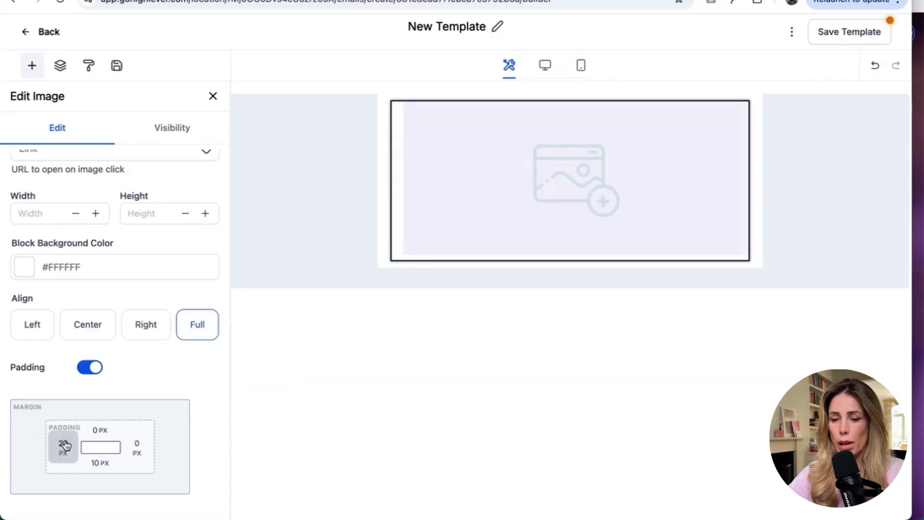
left_click(63, 446)
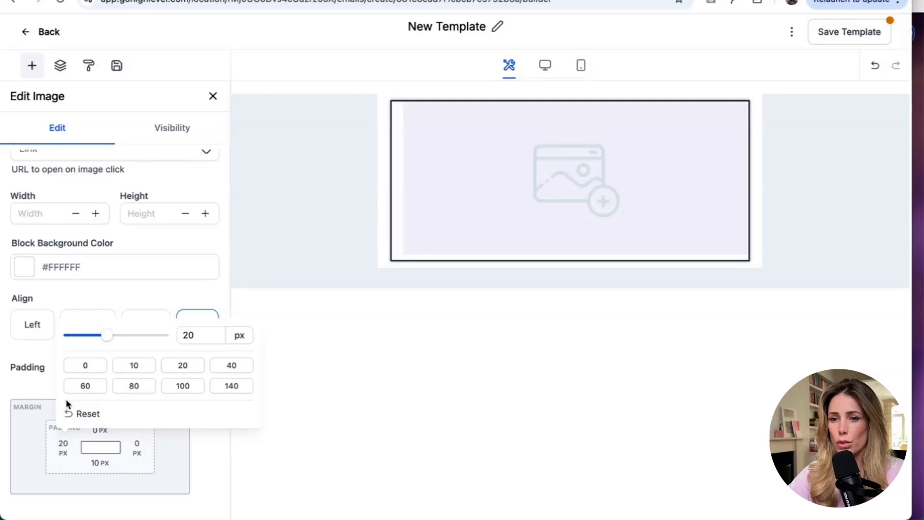
left_click(81, 367)
left_click(103, 455)
left_click(96, 458)
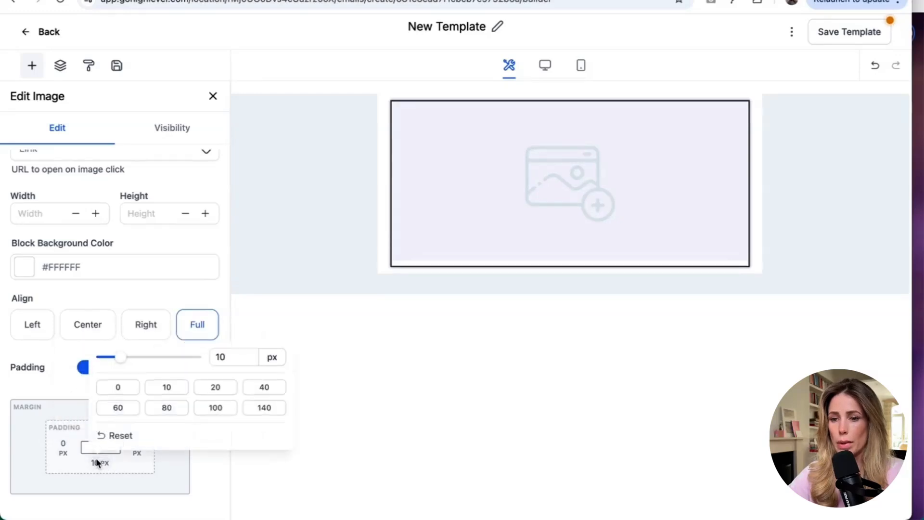
left_click(118, 388)
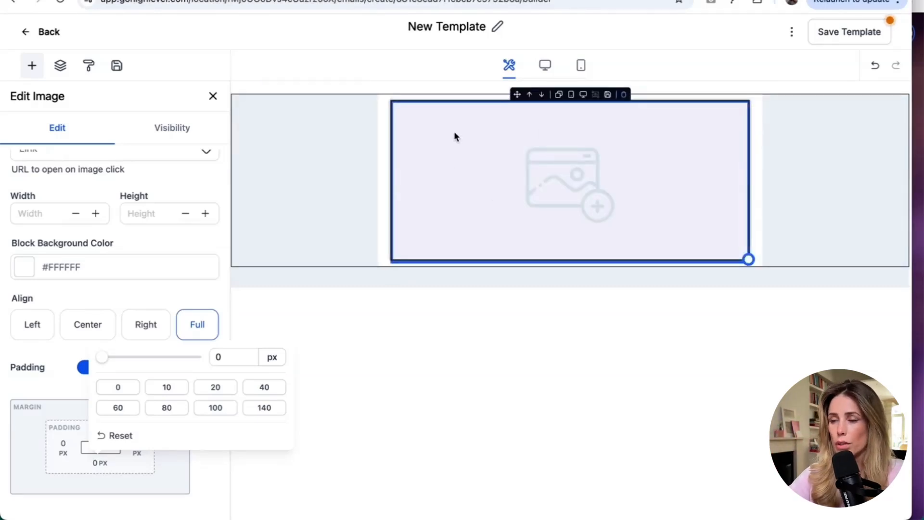
left_click(446, 315)
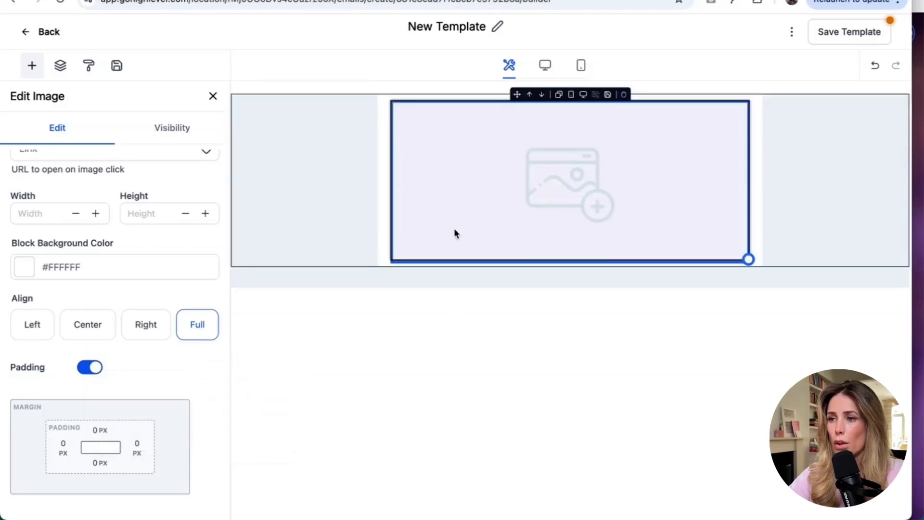
Open the media library for the image block to check the available files, and close it
left_click(493, 184)
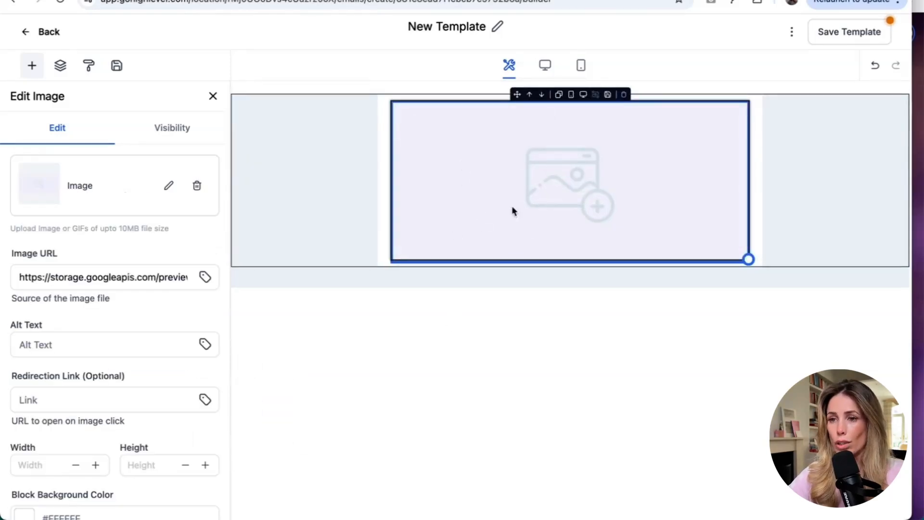
left_click(168, 186)
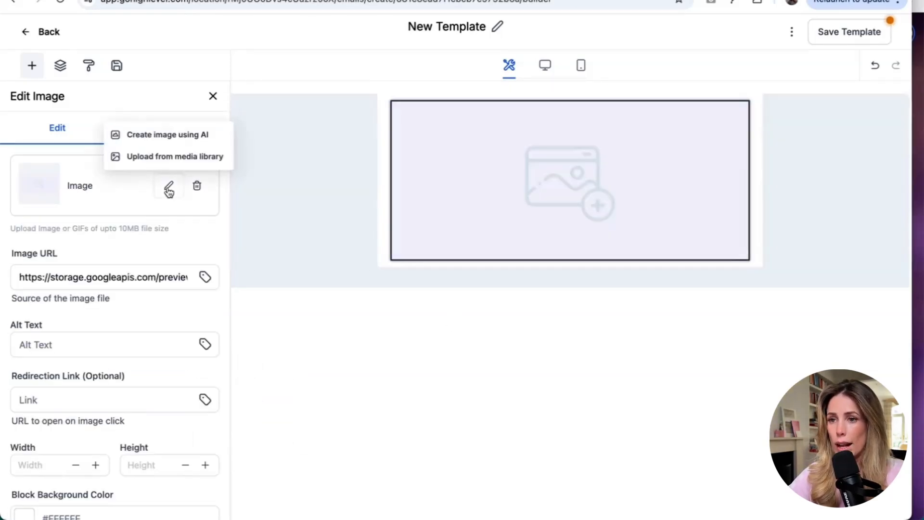
left_click(149, 163)
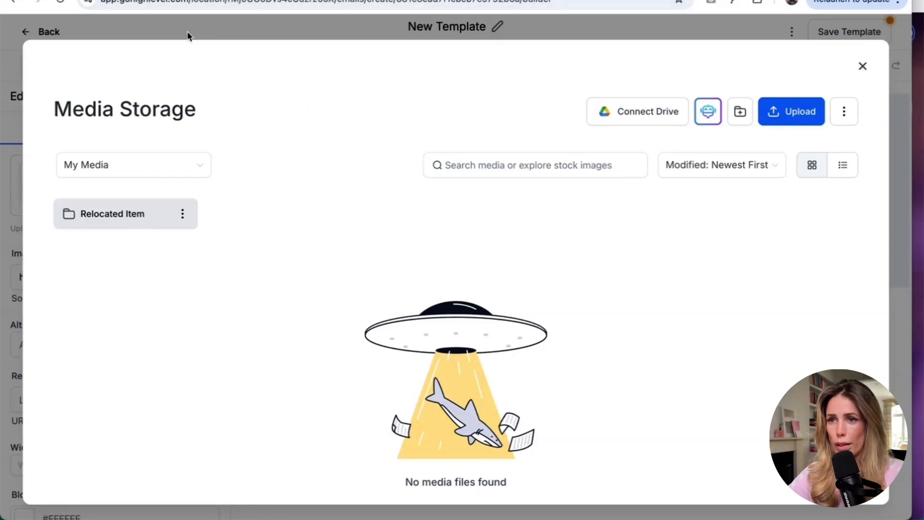
left_click(862, 66)
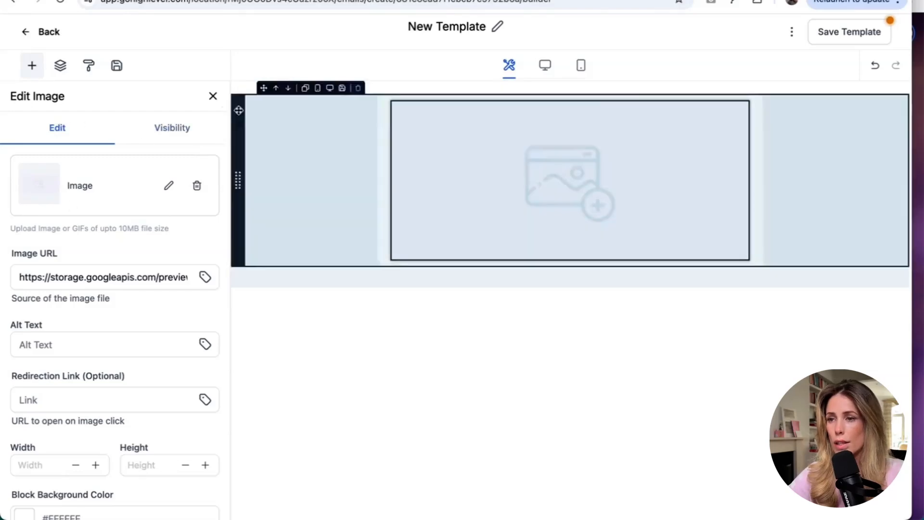
Add a Text element above the image block in the one-column layout
left_click(213, 99)
left_click_drag(34, 154, 530, 160)
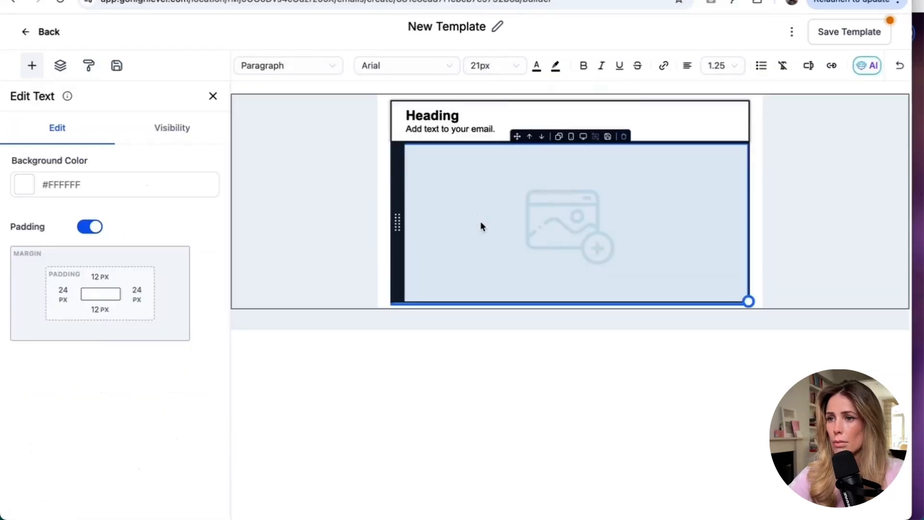
left_click(480, 221)
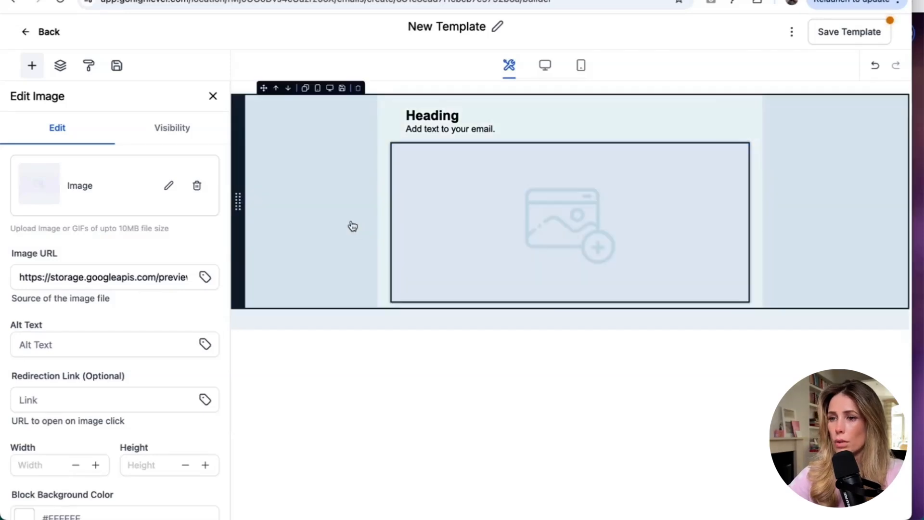
Clear the image from the image block and delete the block, leaving only the text block in the layout
left_click(478, 220)
left_click(564, 245)
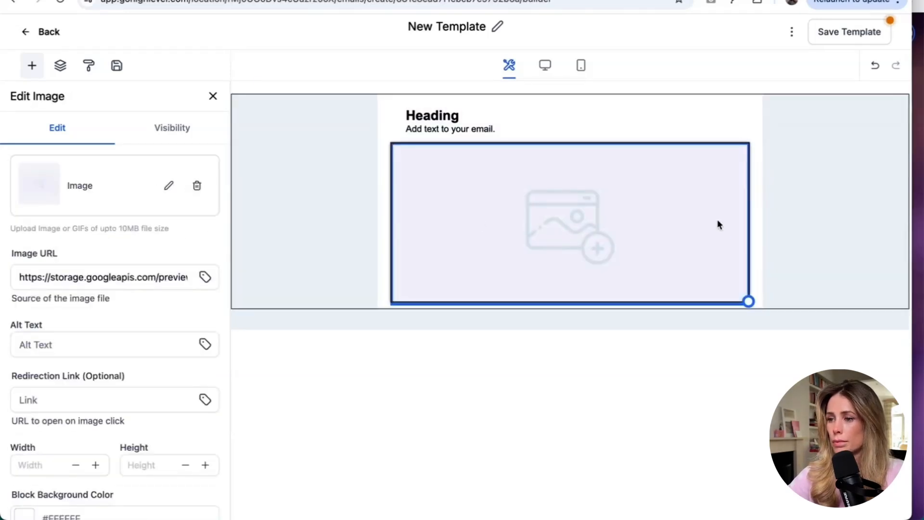
left_click(197, 185)
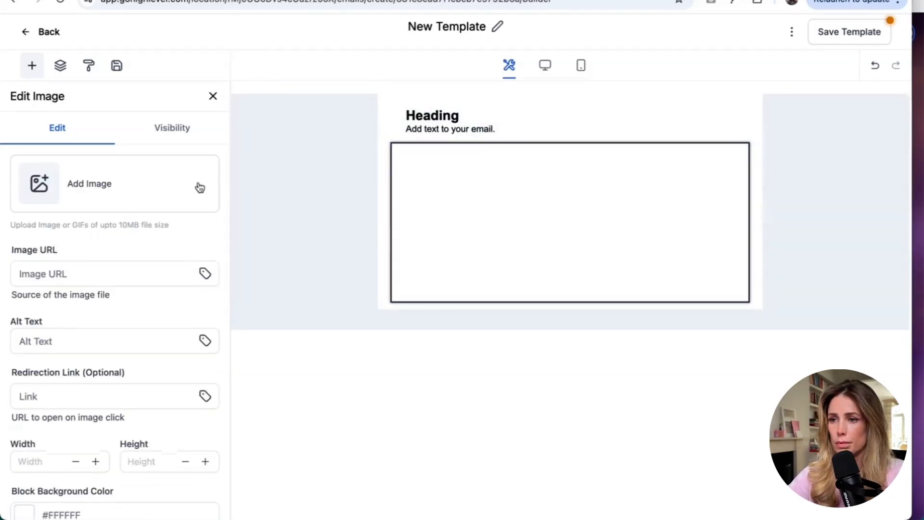
mouse_move(480, 163)
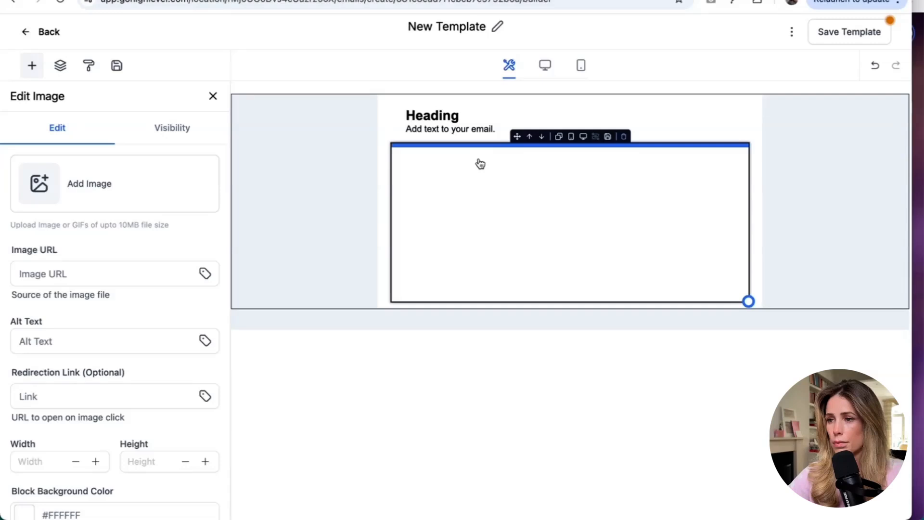
left_click(624, 136)
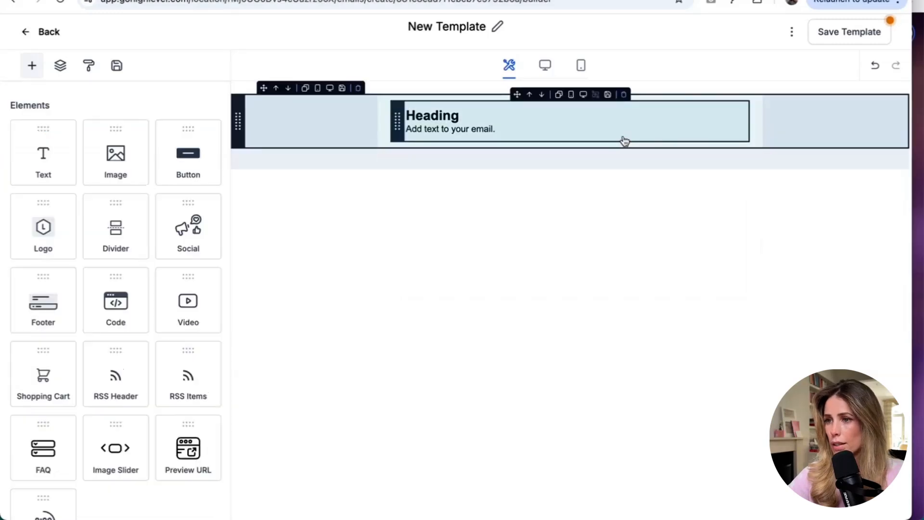
Change the heading to "Weekly recap newsletter" and delete the placeholder text line beneath it
double_click(424, 110)
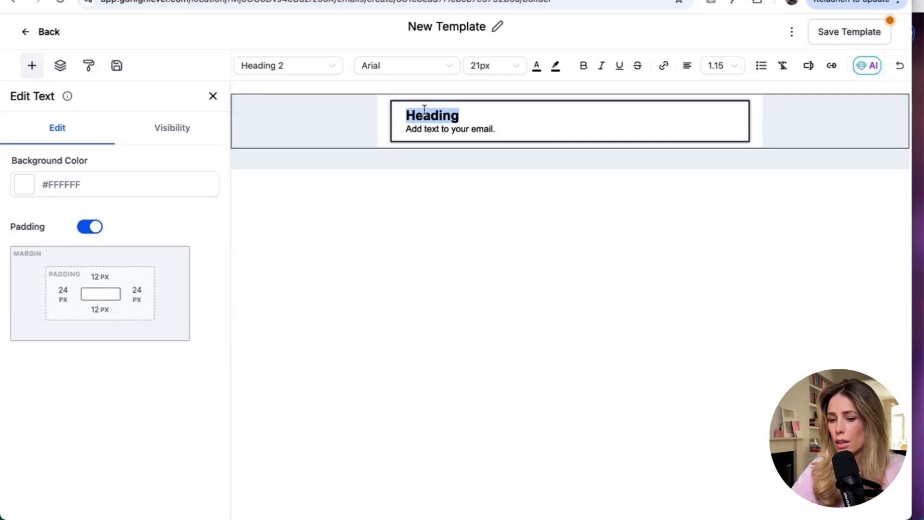
type("Week")
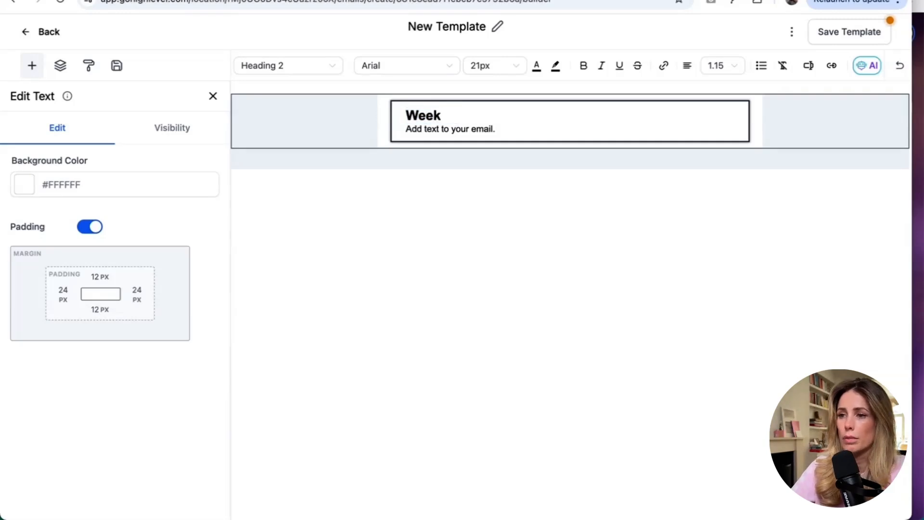
type("ly recao")
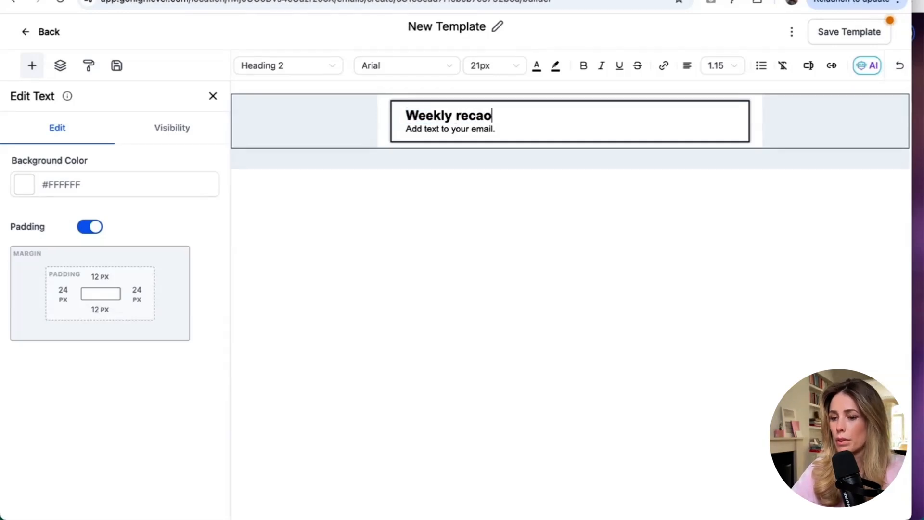
key("BackSpace")
type("p newsle")
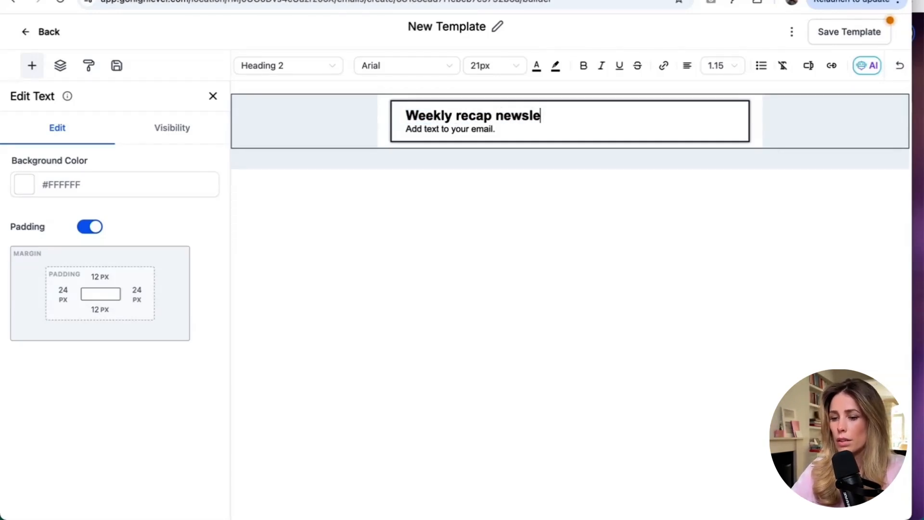
type("tter")
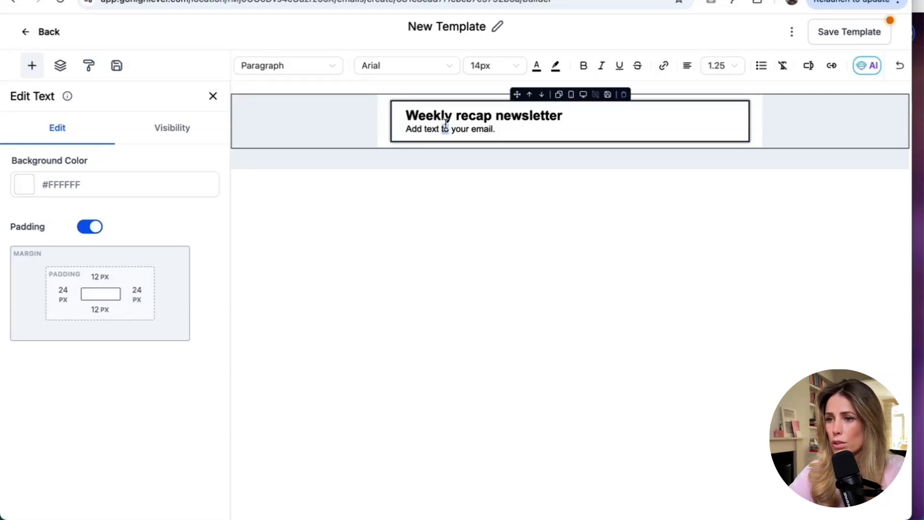
triple_click(445, 128)
key("BackSpace")
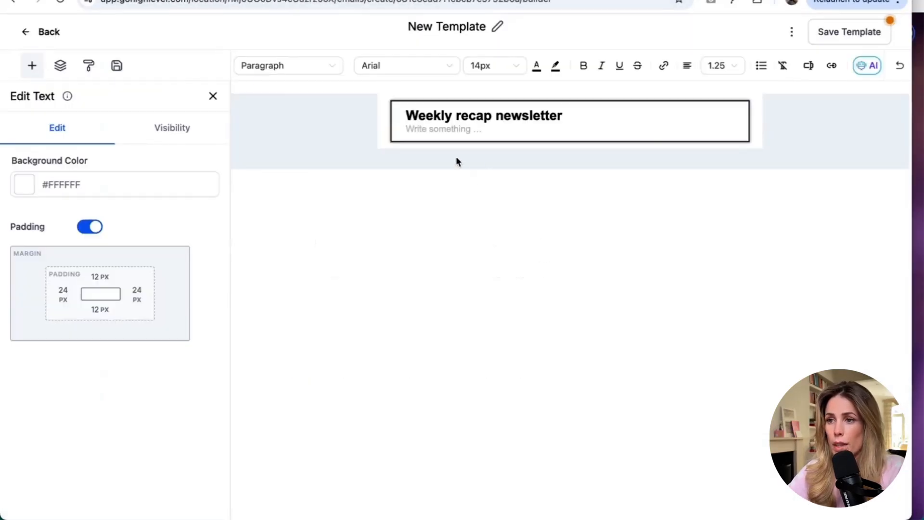
left_click(31, 67)
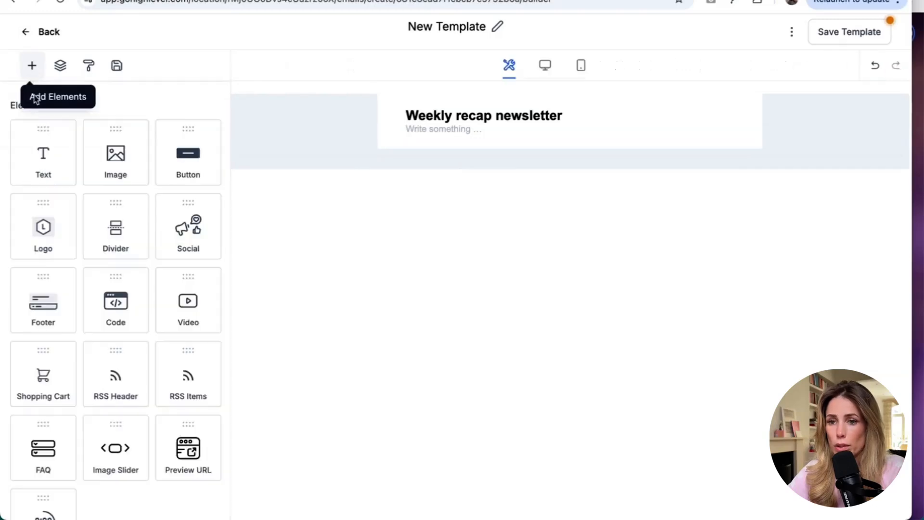
scroll(117, 326, "down", 2)
scroll(39, 199, "up", 2)
left_click_drag(30, 176, 519, 141)
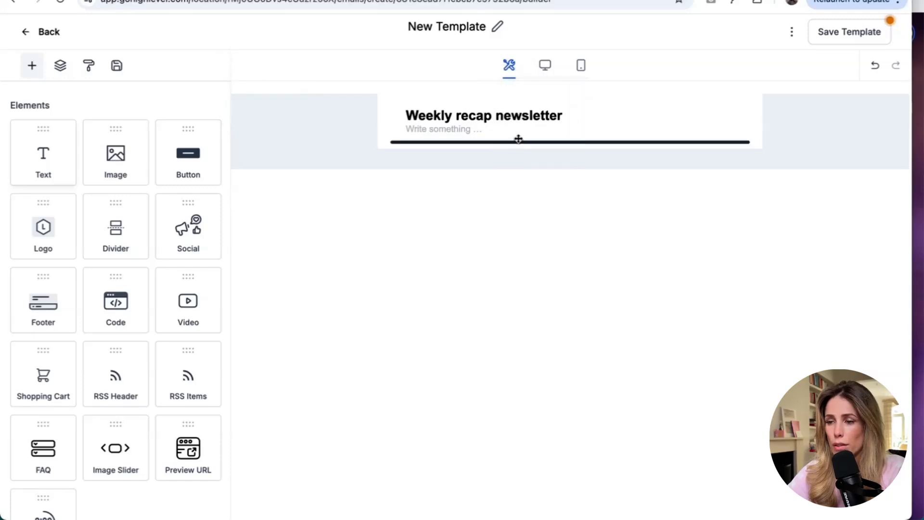
left_click_drag(440, 151, 450, 143)
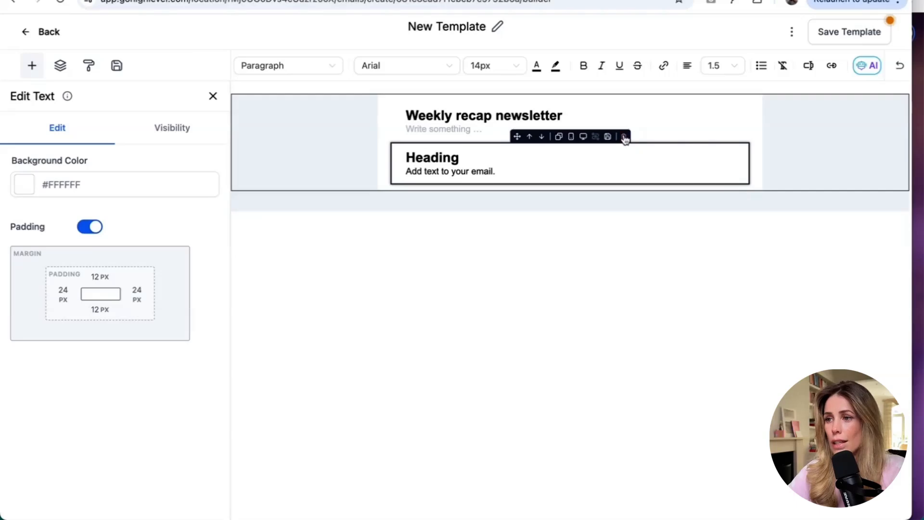
left_click(624, 137)
Add a one-column layout below the newsletter heading and place a Text element inside it
scroll(24, 207, "down", 2)
scroll(25, 207, "down", 3)
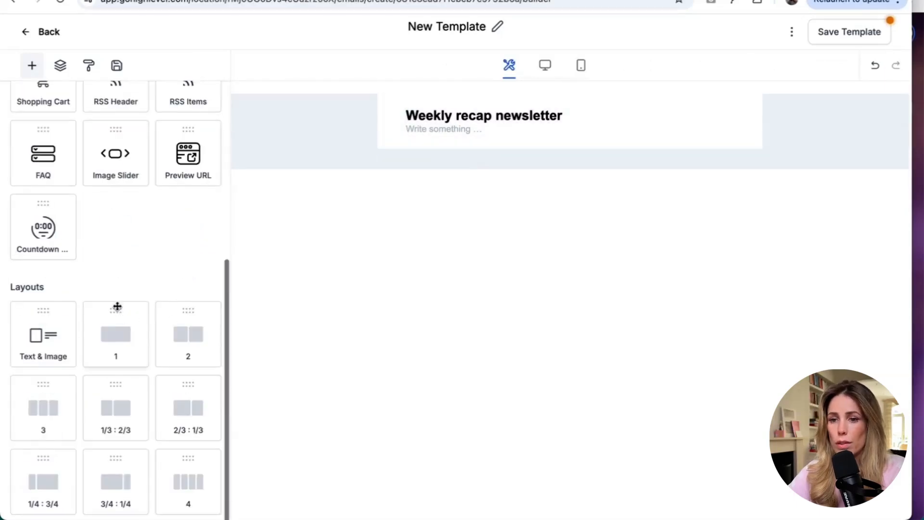
left_click_drag(128, 343, 421, 140)
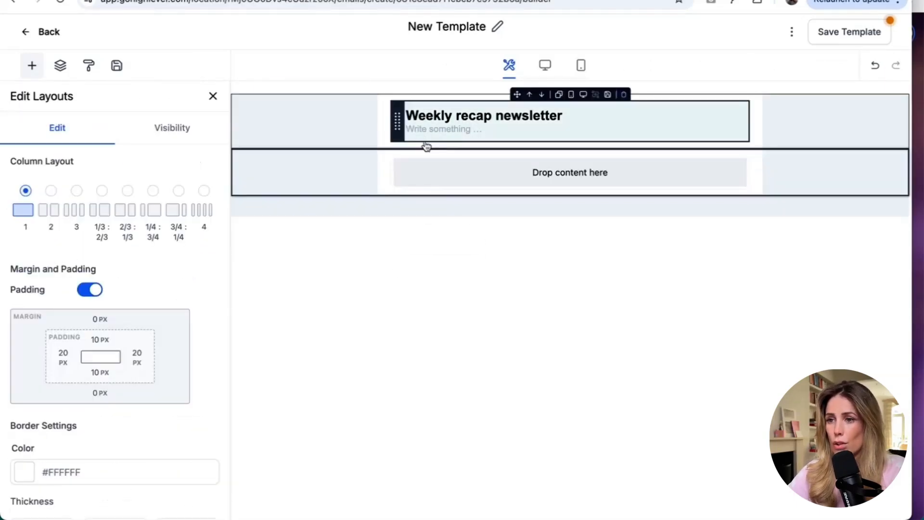
left_click(456, 169)
scroll(139, 202, "up", 5)
left_click_drag(43, 153, 412, 167)
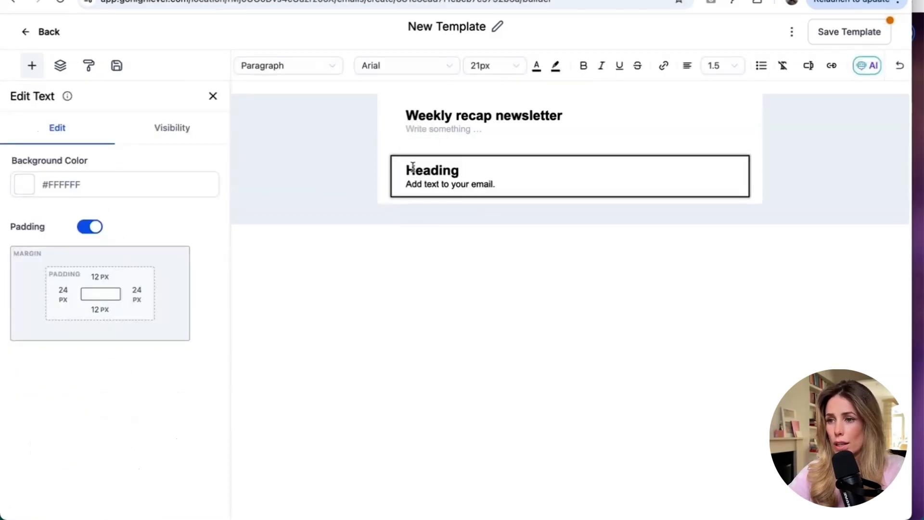
Replace the new text block's heading with the greeting "Hi client," and add blank lines below it
double_click(441, 172)
type("H")
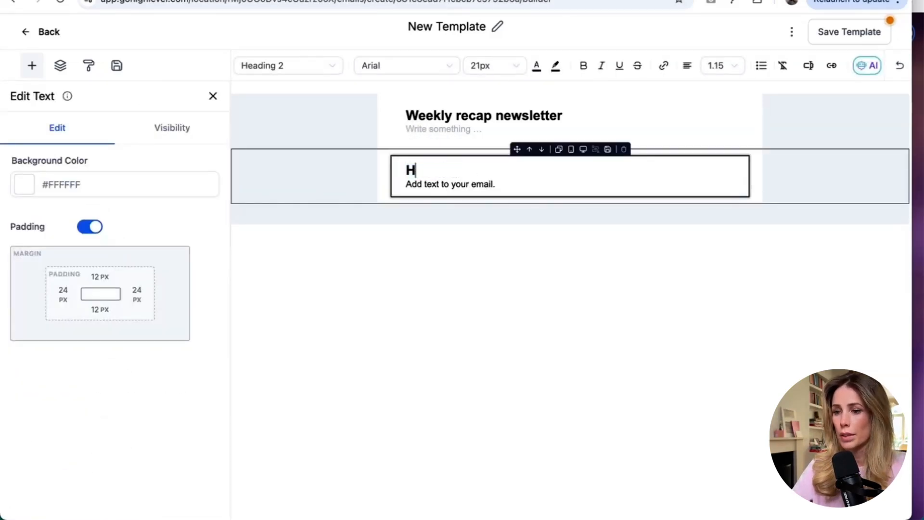
type("i clientm")
key("BackSpace")
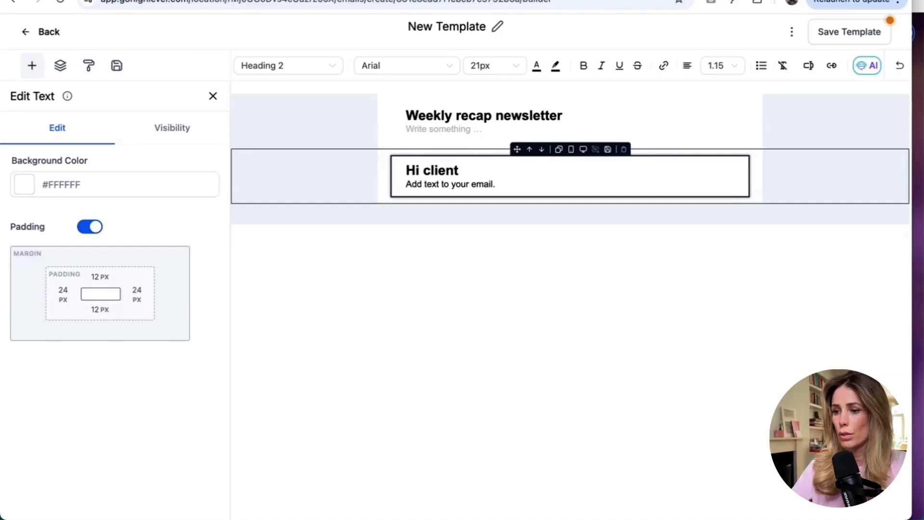
key("Return")
key("Return")
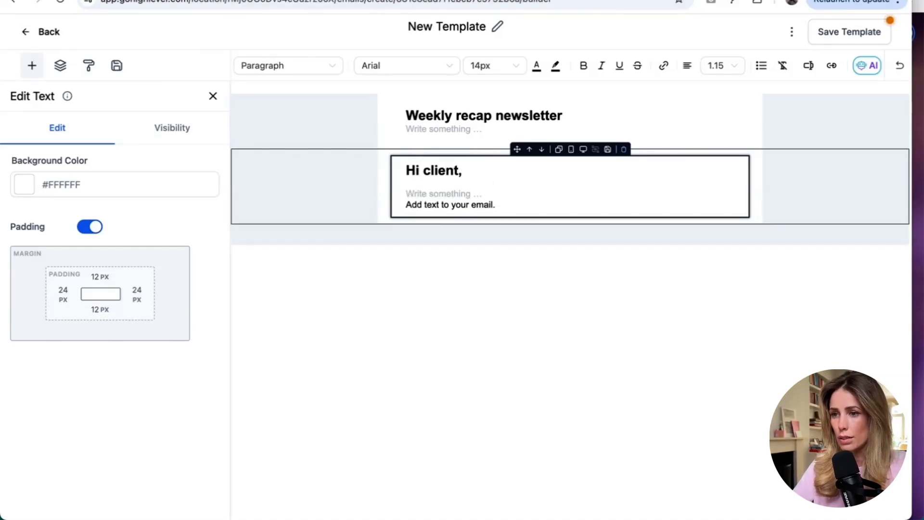
Copy the placeholder line "Add text to your email." with its spacing and paste it four times below the original
key("Down")
key("shift+Down")
key("Right")
key("shift+Up")
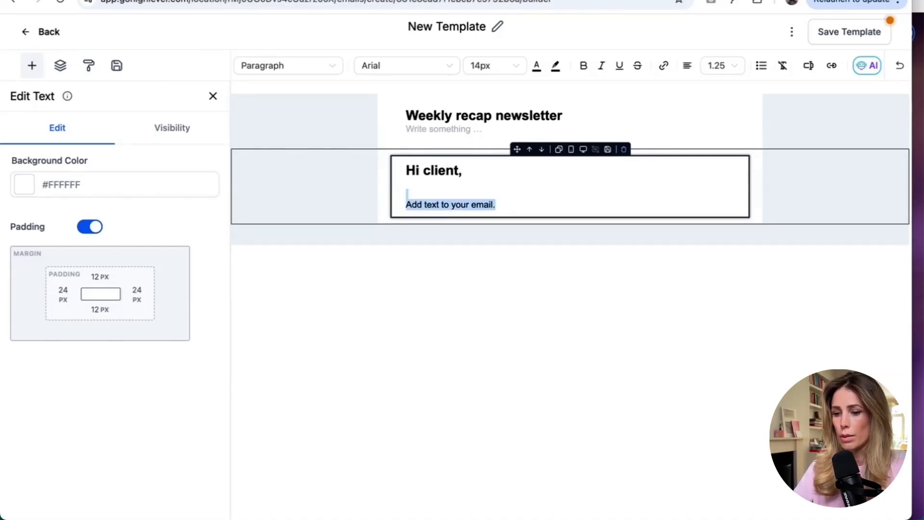
key("ctrl+c")
key("Right")
key("Return")
key("ctrl+v")
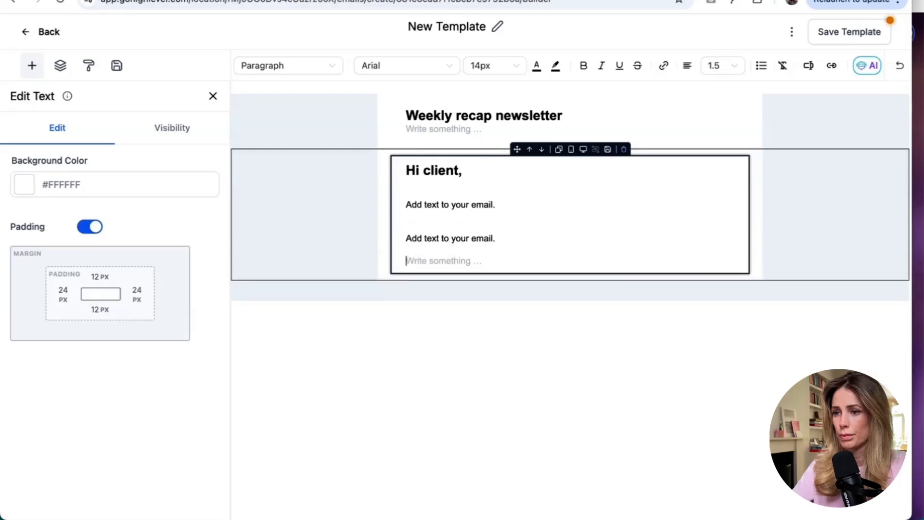
key("ctrl+v")
key("ctrl+v")
key("ctrl+v")
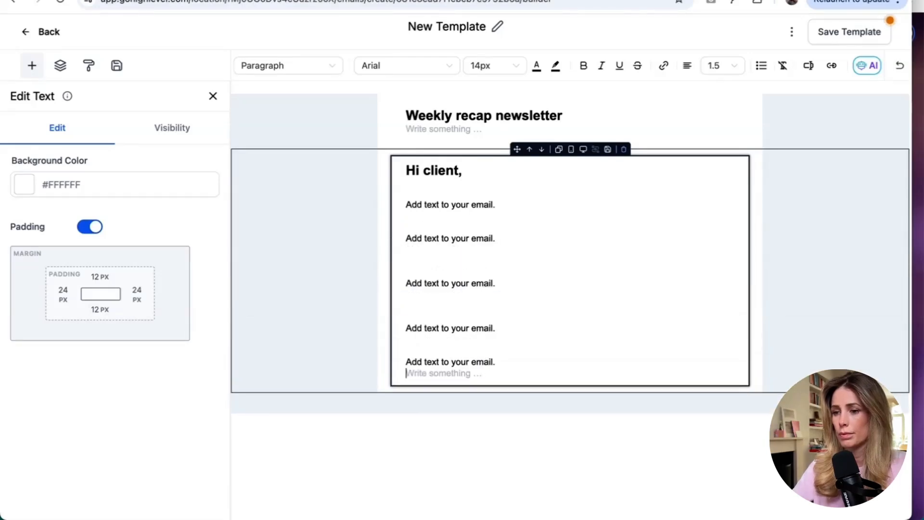
Apply the Paragraph style to all text in the "Hi client," block
left_click(496, 184)
left_click(551, 256)
left_click_drag(503, 204, 402, 204)
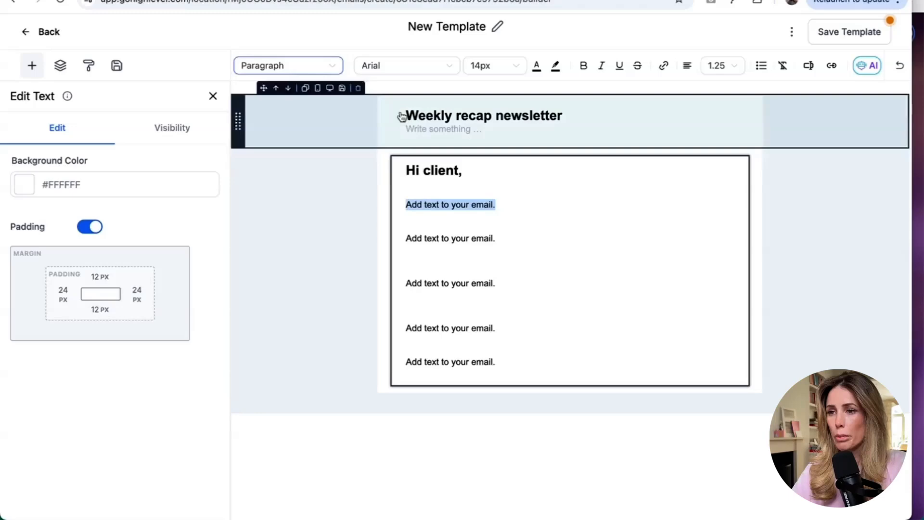
triple_click(435, 168)
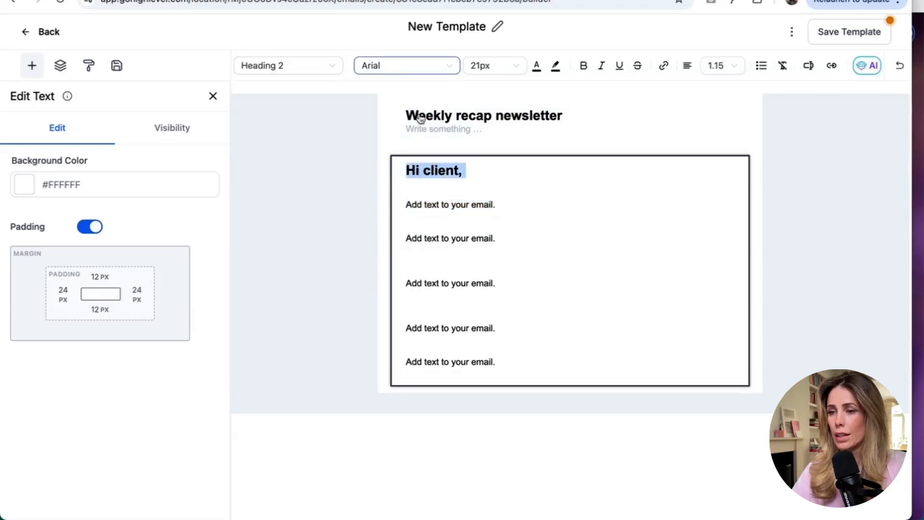
key("ctrl+a")
left_click(318, 65)
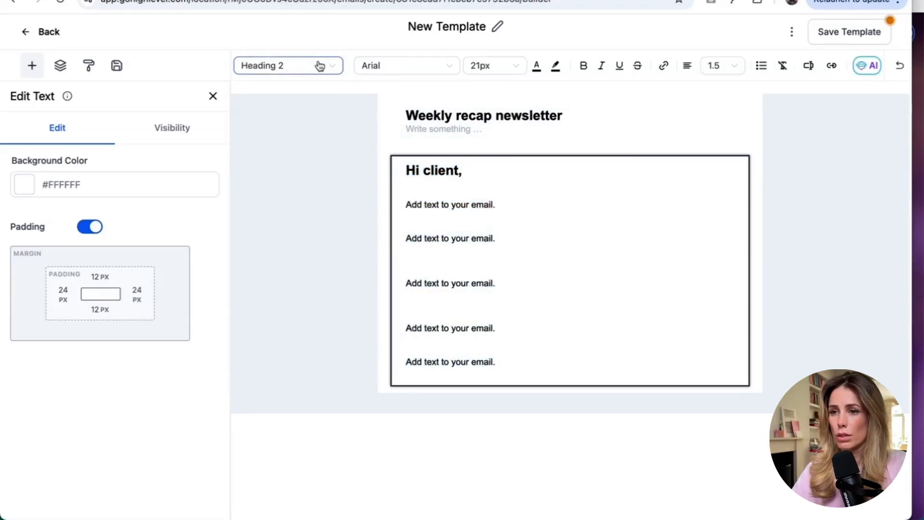
left_click(290, 210)
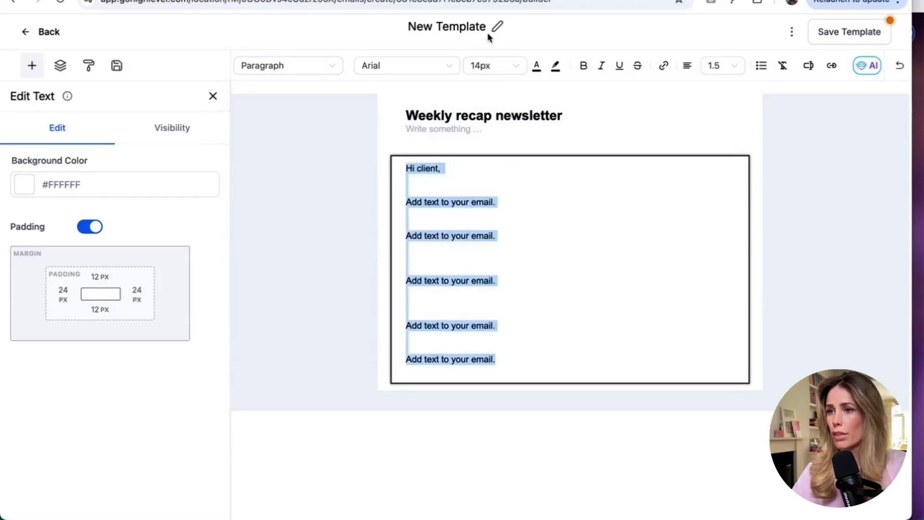
Format all text in the greeting block with the System default font, 16px size and 1.5 line spacing
left_click(446, 68)
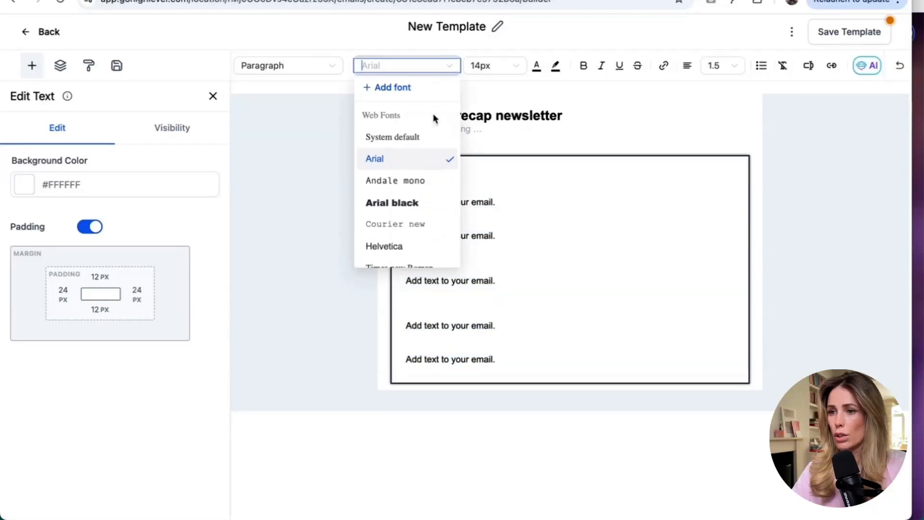
left_click(404, 139)
left_click(488, 70)
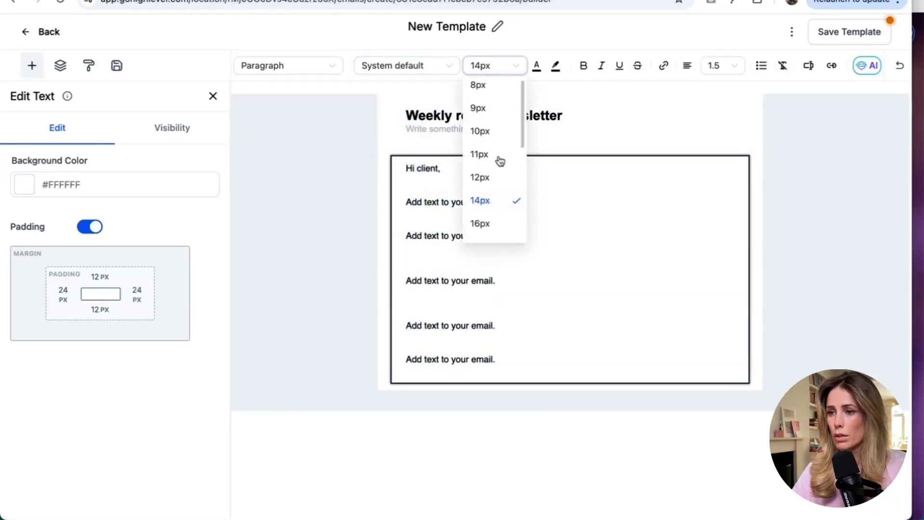
left_click(492, 225)
left_click(717, 66)
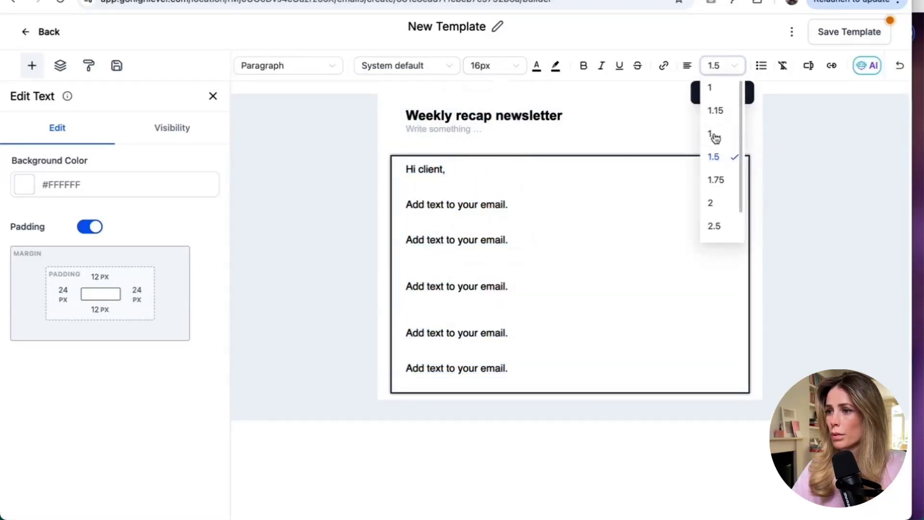
left_click(719, 158)
left_click(592, 238)
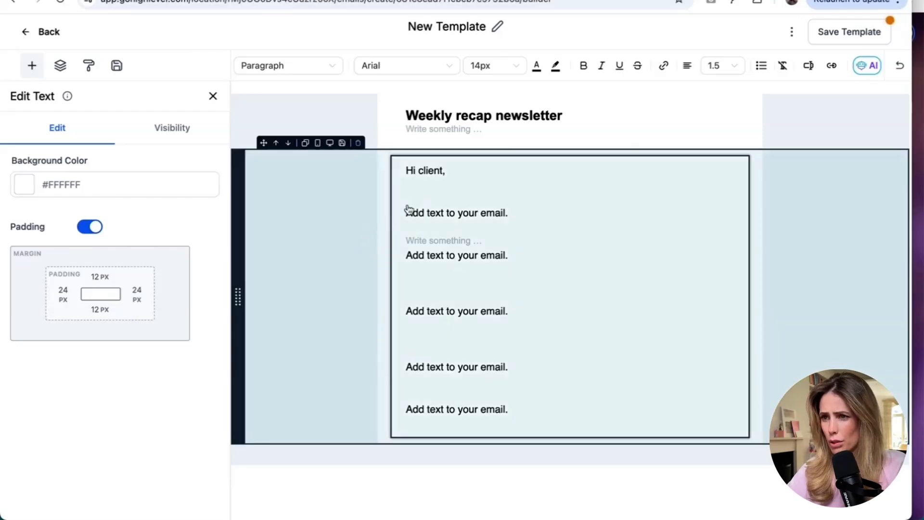
left_click(406, 210)
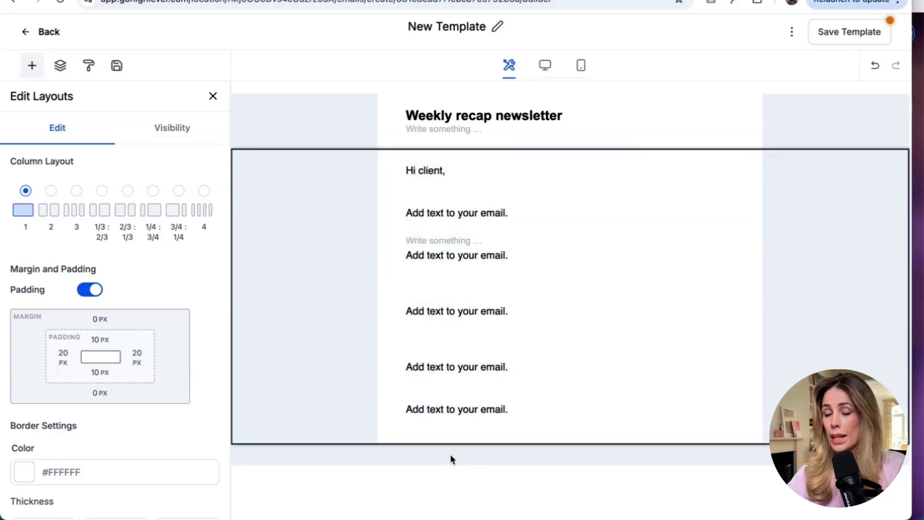
Add another empty one-column layout below the greeting and body text section
left_click(32, 66)
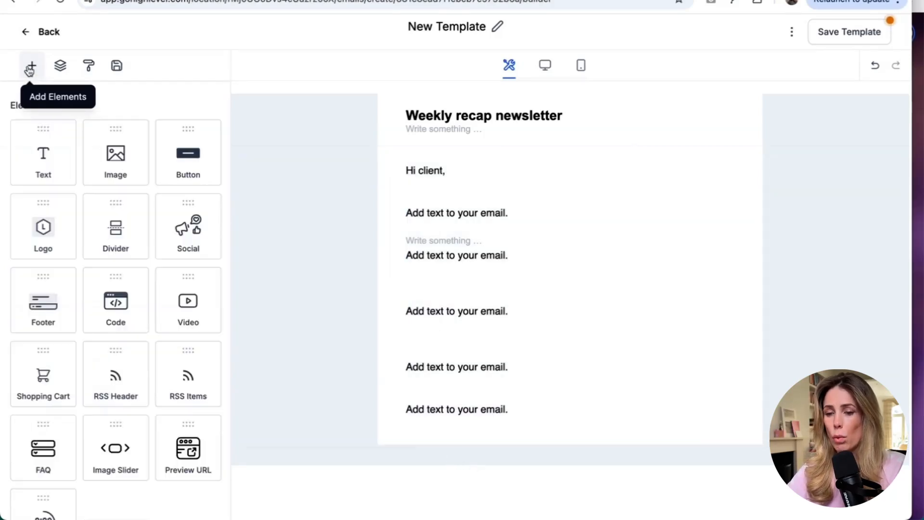
scroll(205, 381, "down", 6)
left_click_drag(124, 343, 427, 445)
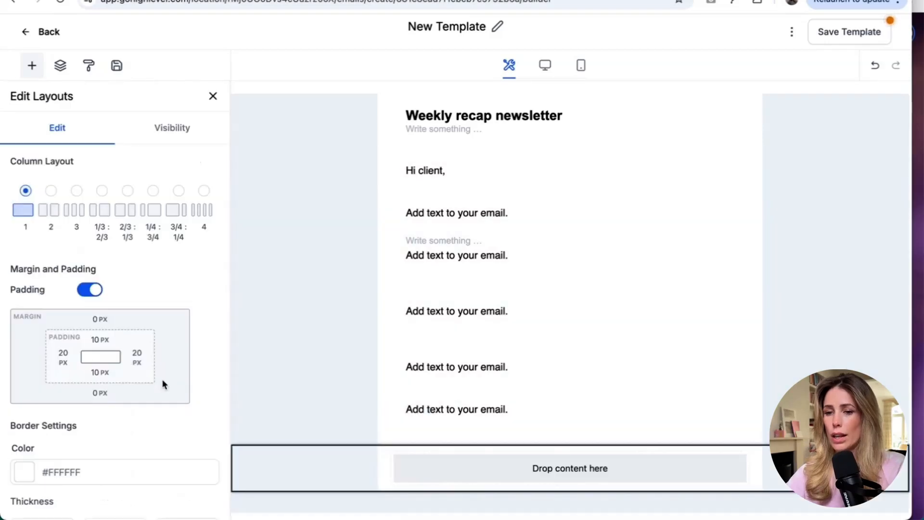
scroll(163, 381, "down", 5)
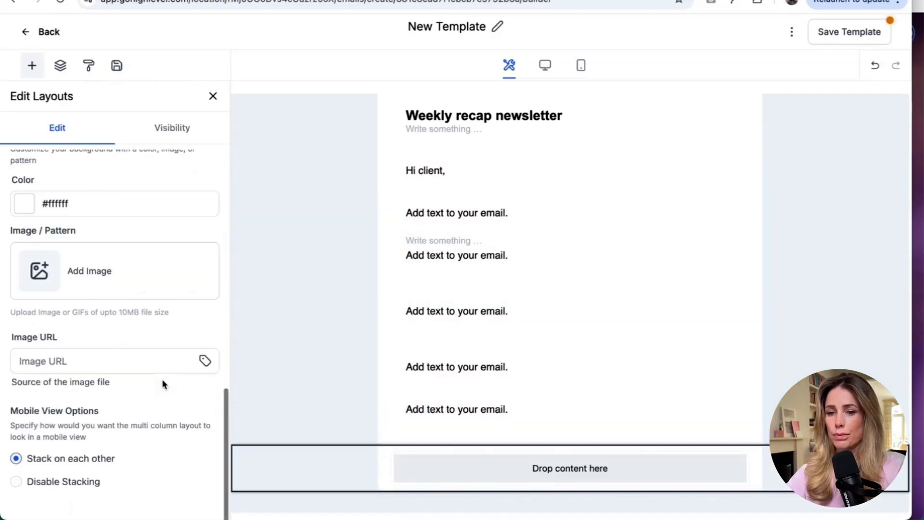
left_click(32, 66)
scroll(67, 315, "up", 3)
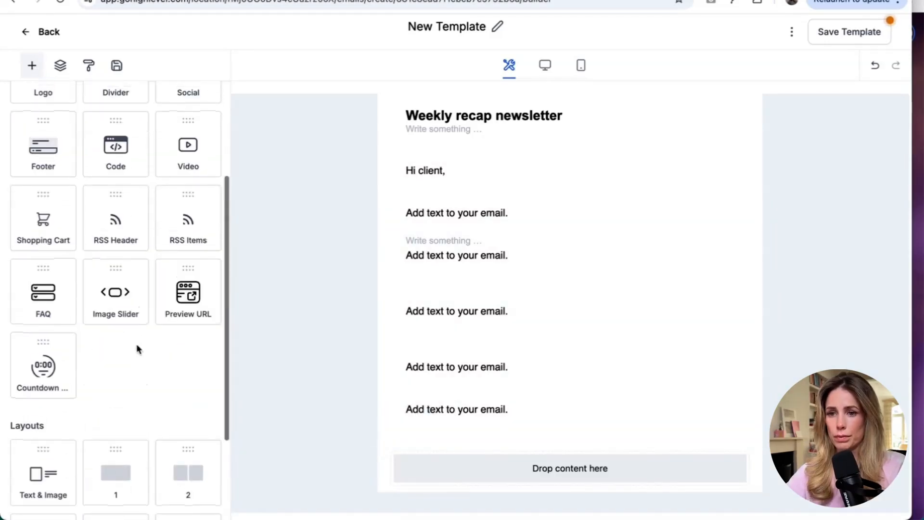
Place a Footer element in the empty one-column layout below the body text
scroll(137, 349, "up", 2)
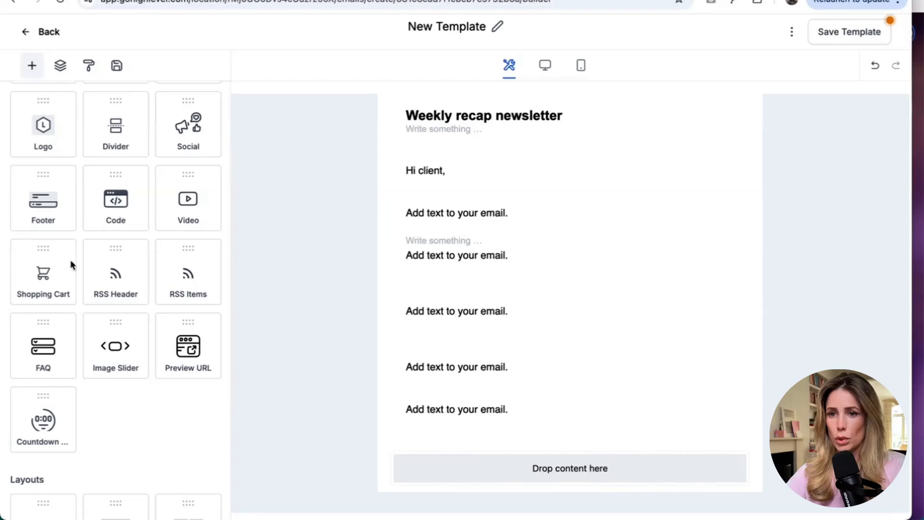
left_click_drag(43, 199, 498, 468)
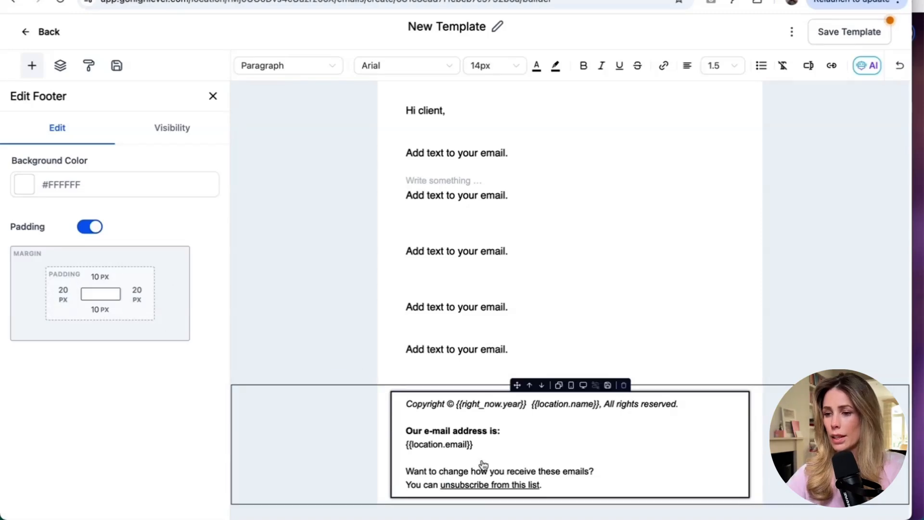
left_click(511, 434)
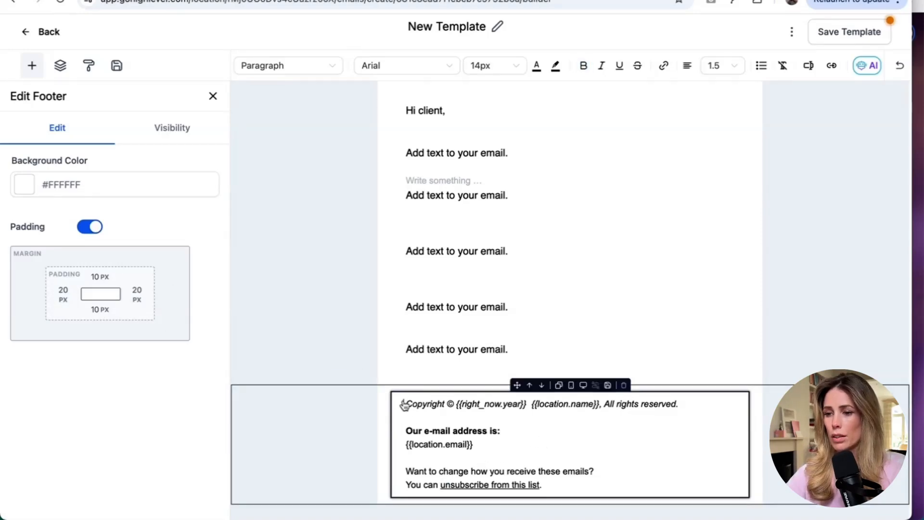
Set the background color of the layout around the footer to black, #000000
left_click(386, 406)
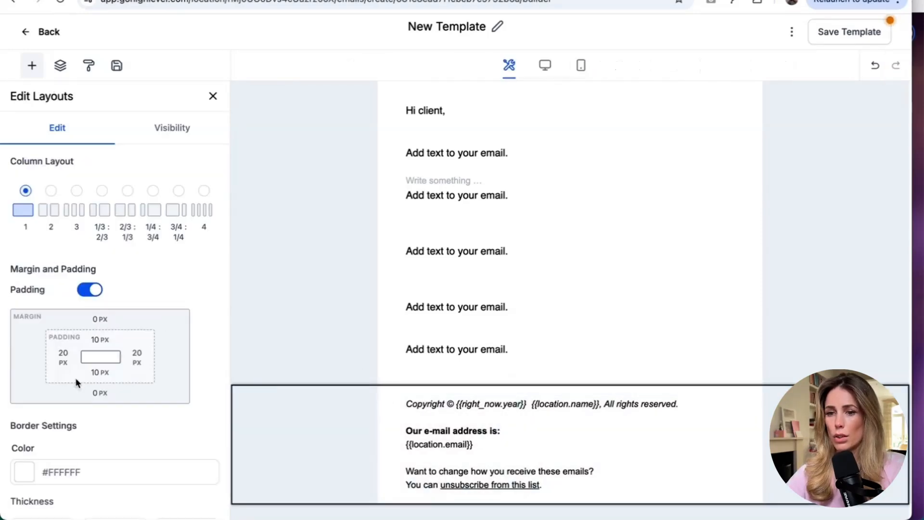
scroll(51, 385, "down", 7)
scroll(48, 375, "up", 3)
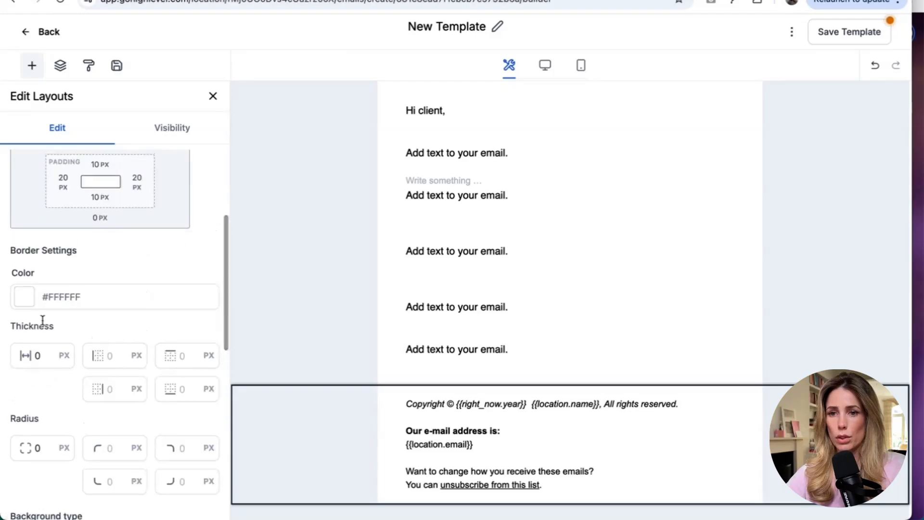
scroll(43, 332, "down", 6)
left_click(25, 399)
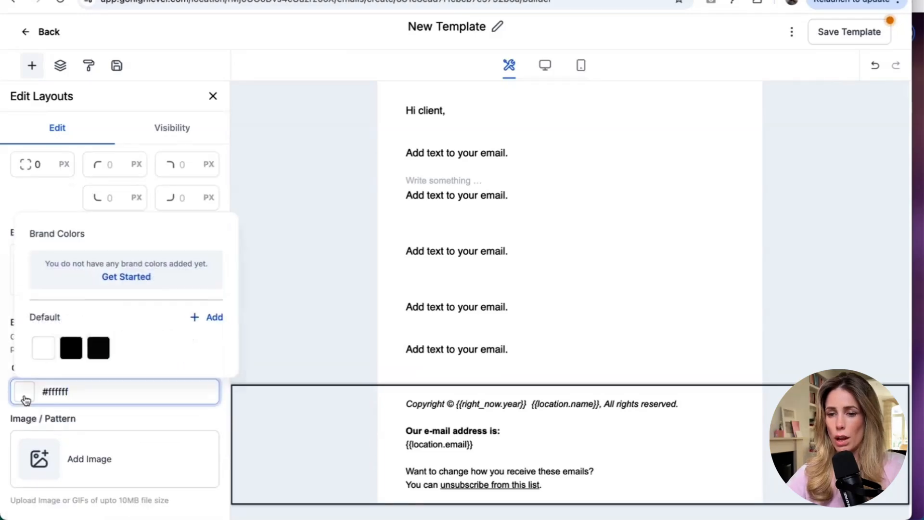
left_click(71, 348)
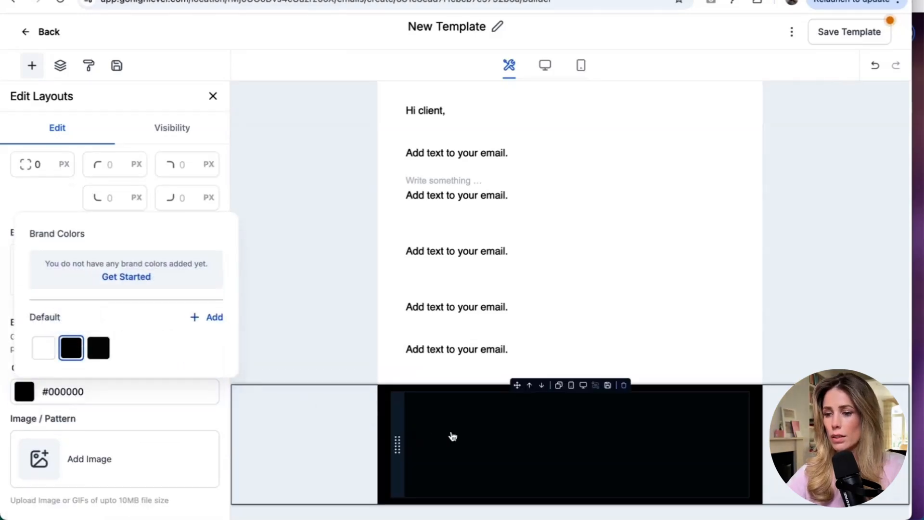
Change all text in the footer block to white
left_click(449, 436)
key("ctrl+a")
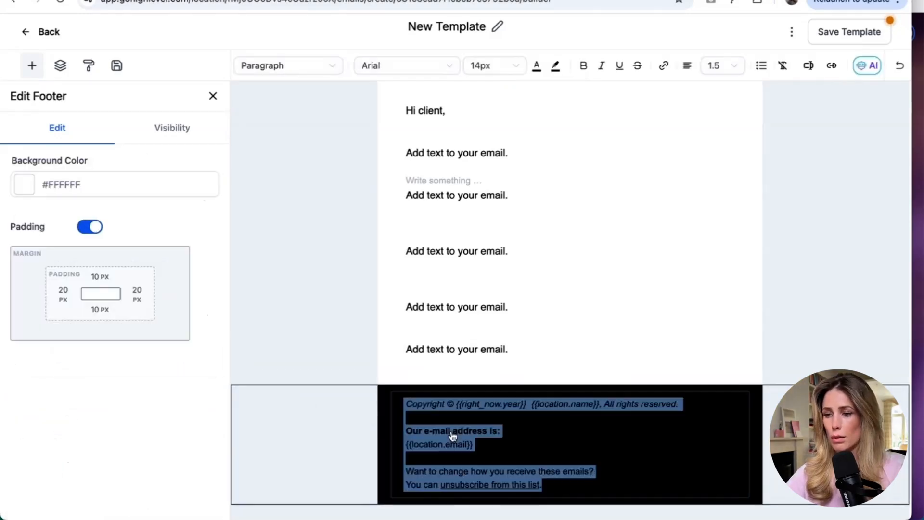
left_click(536, 67)
left_click(455, 208)
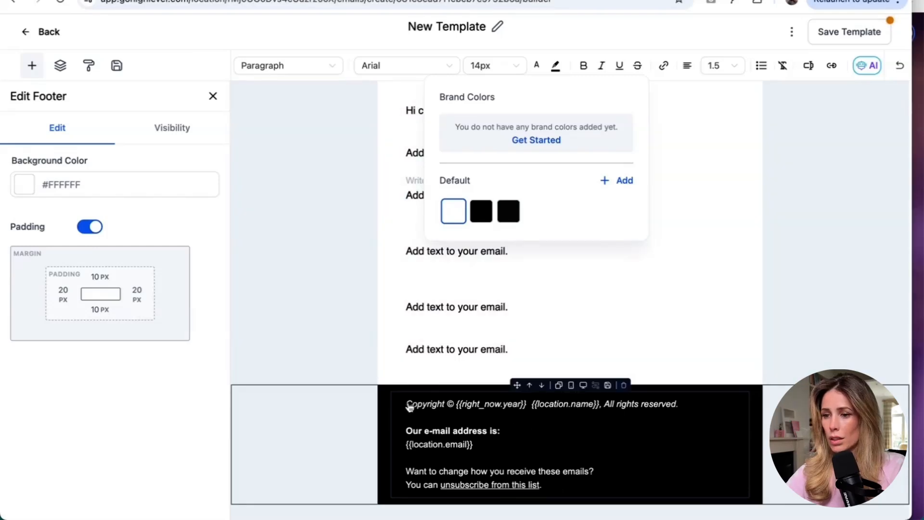
left_click(410, 406)
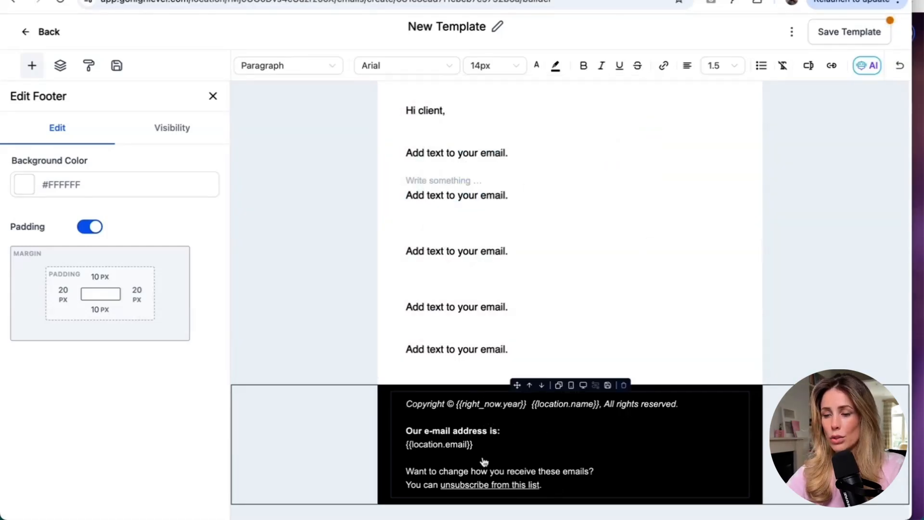
left_click(336, 411)
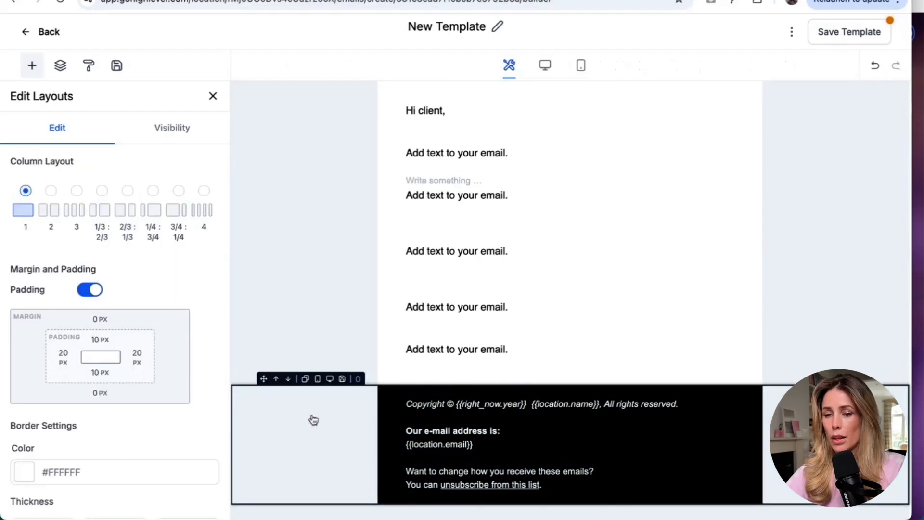
Add a Social element inside the black footer layout, directly above the copyright line
left_click(32, 66)
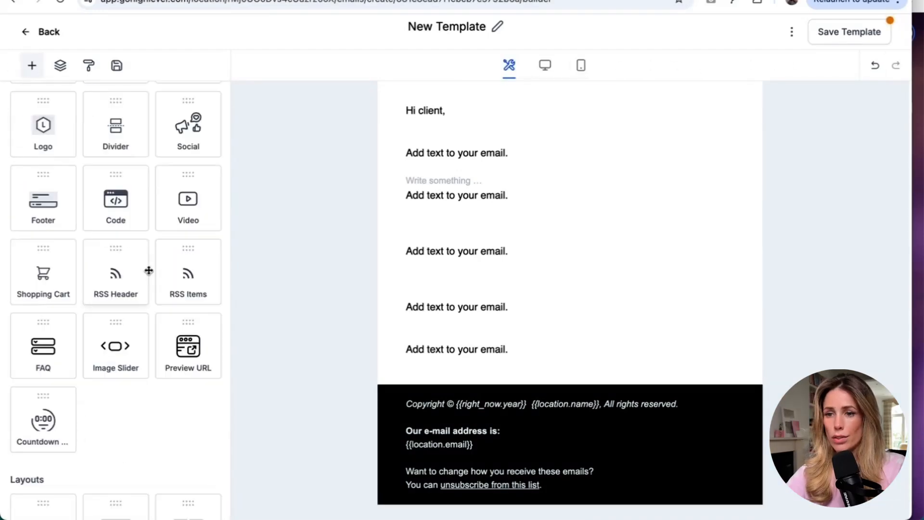
scroll(149, 270, "up", 3)
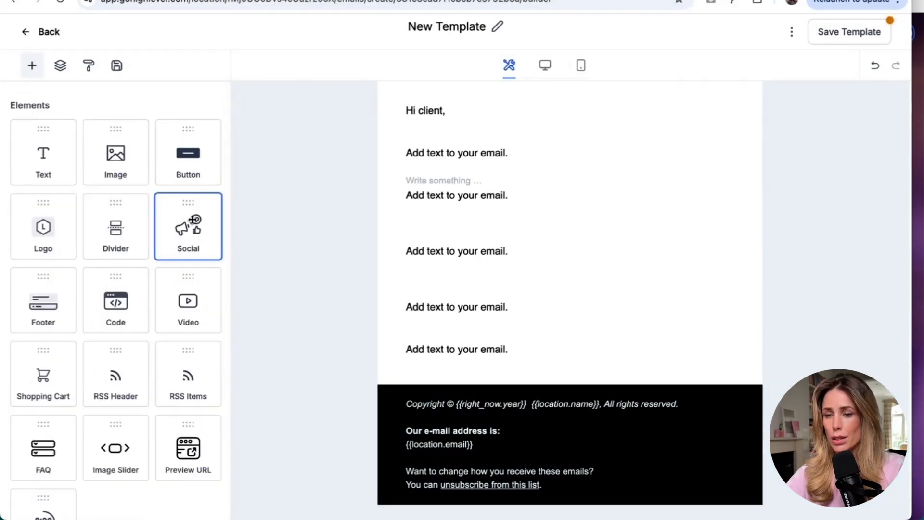
left_click_drag(188, 226, 489, 389)
left_click_drag(496, 396, 496, 384)
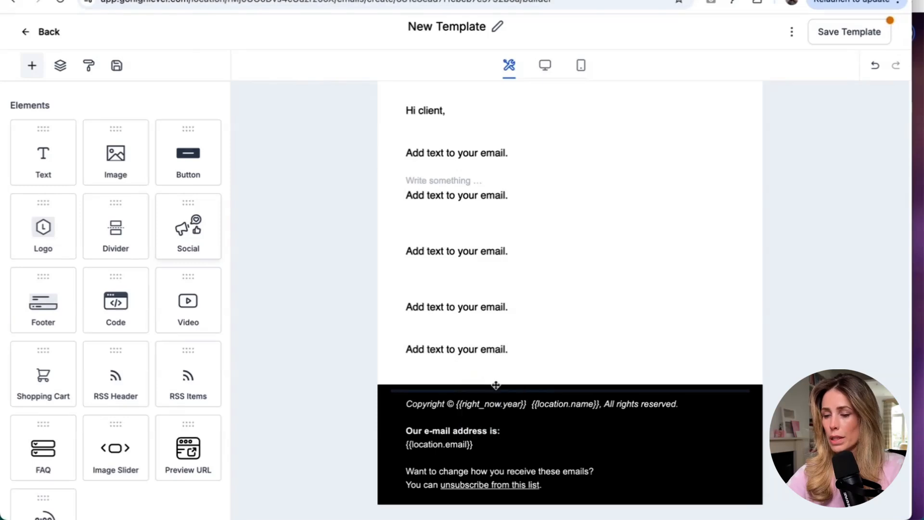
left_click(497, 388)
scroll(636, 487, "down", 1)
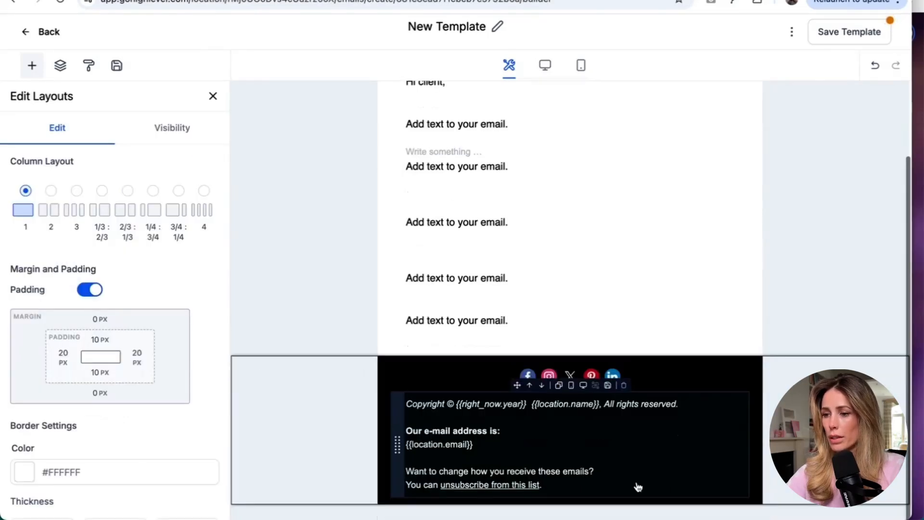
Try the gray round icon style on the footer's social icons and return to the colored round style
left_click(642, 380)
left_click(108, 337)
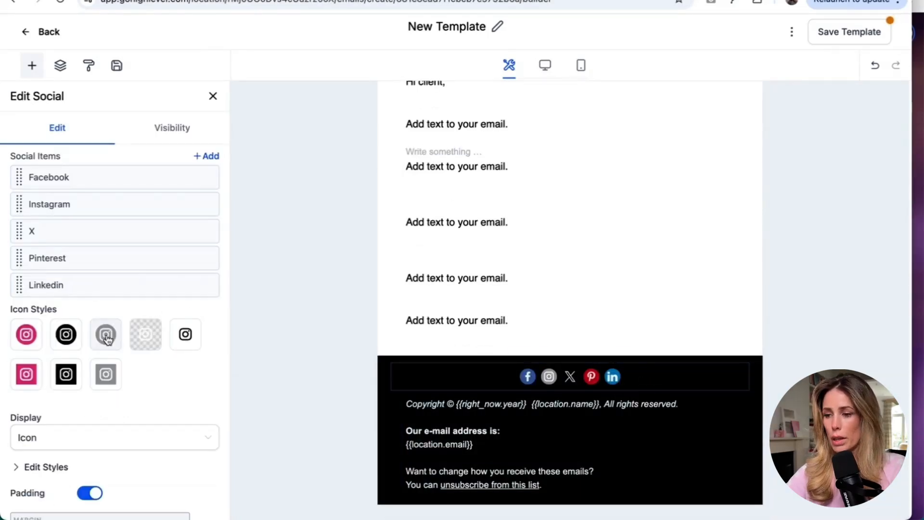
left_click(26, 337)
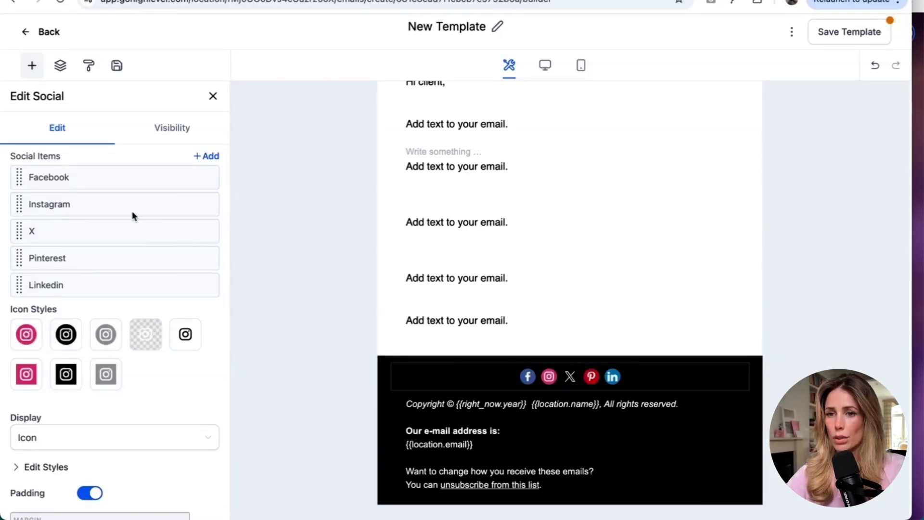
Open the Facebook social item's settings at its URL field
mouse_move(93, 183)
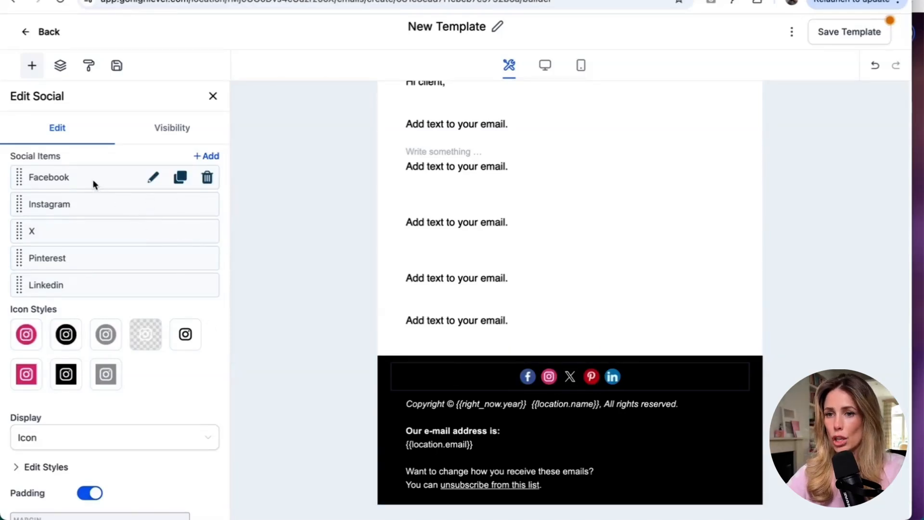
left_click(151, 179)
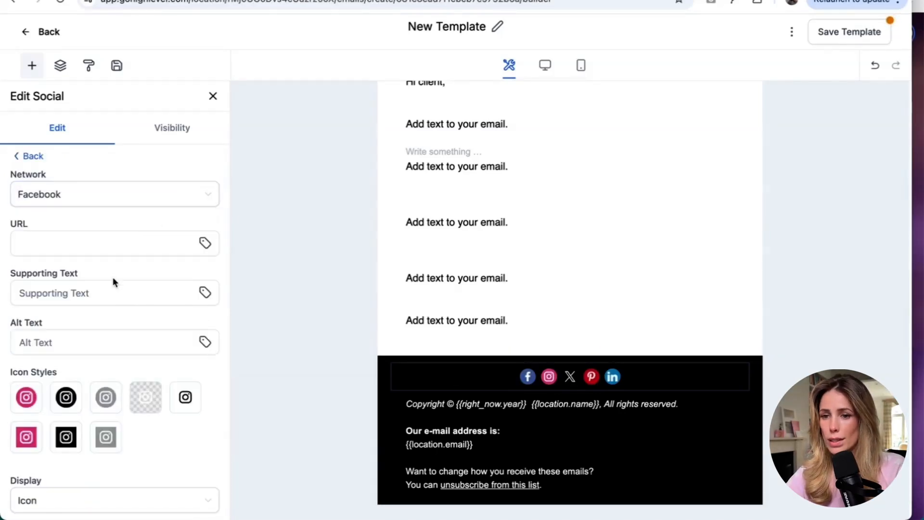
scroll(97, 317, "down", 2)
left_click(86, 200)
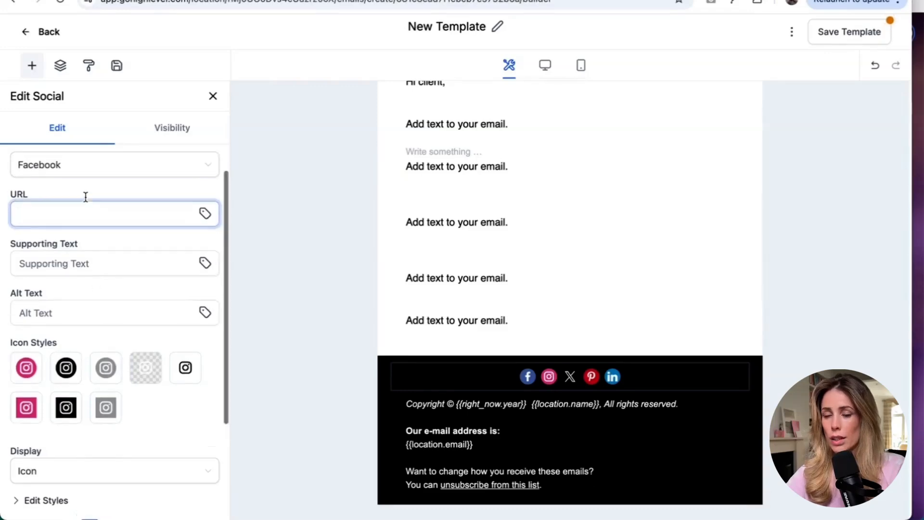
scroll(84, 211, "up", 2)
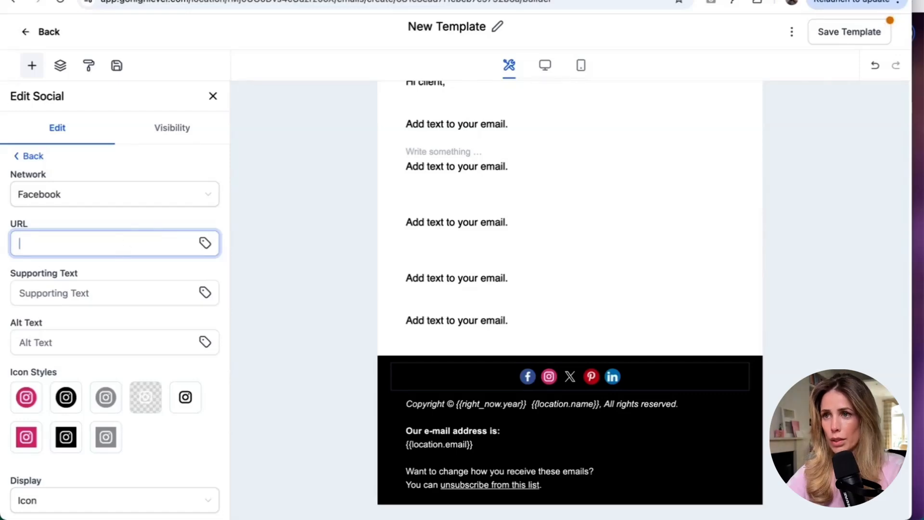
Look up the Facebook page's web address in a new browser tab and return to the template's list of social items
key("super+t")
type("facebook")
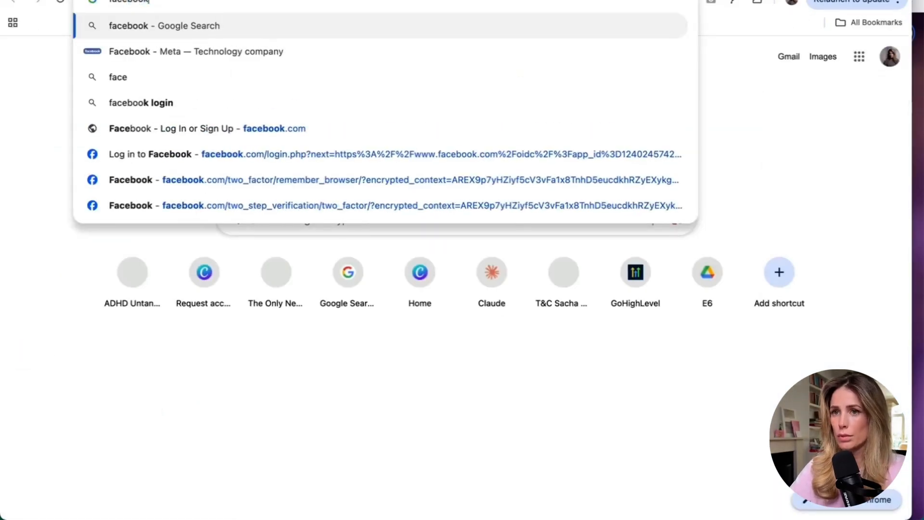
key("Return")
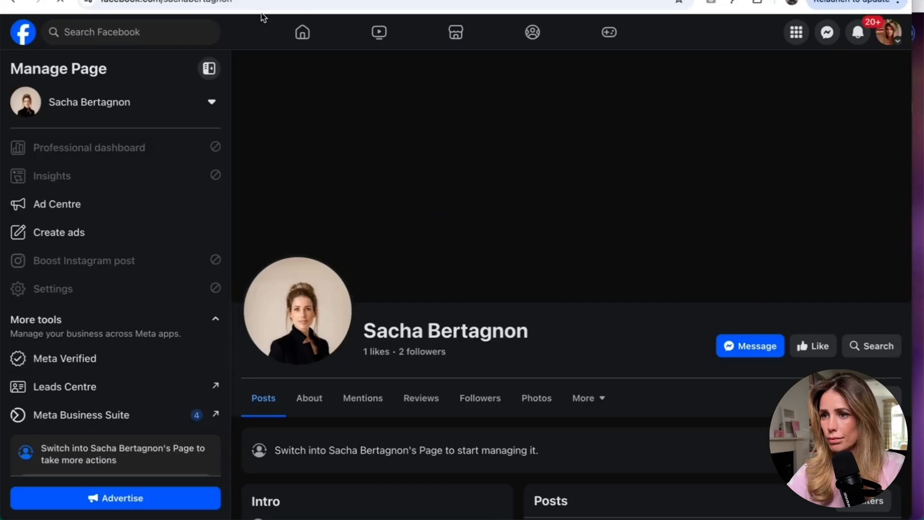
left_click(269, 4)
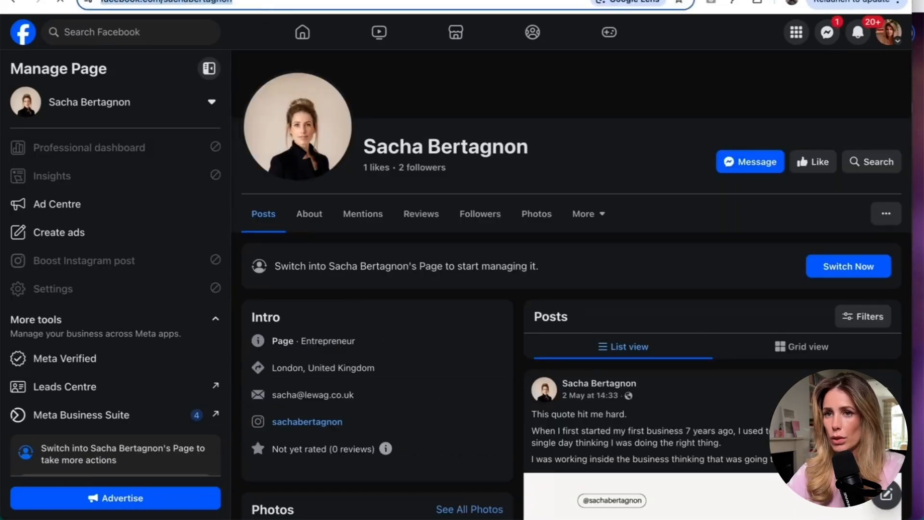
left_click(193, 1)
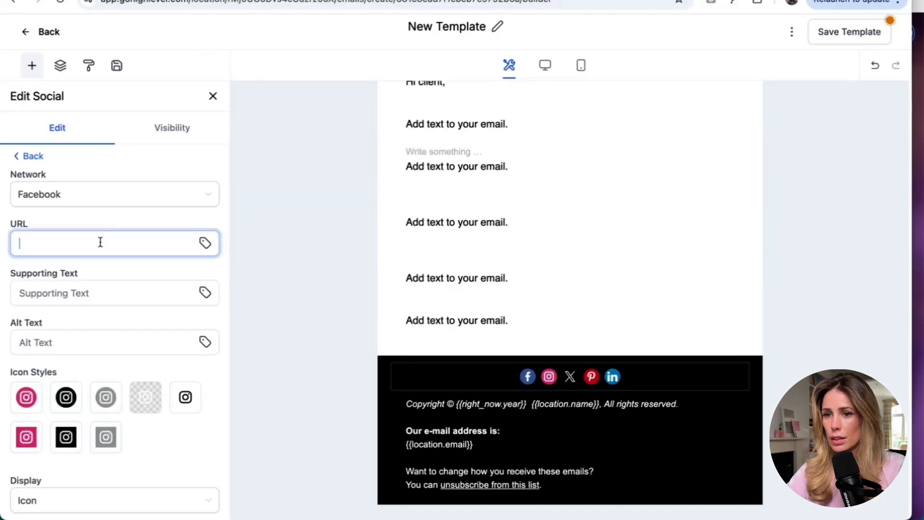
left_click(23, 155)
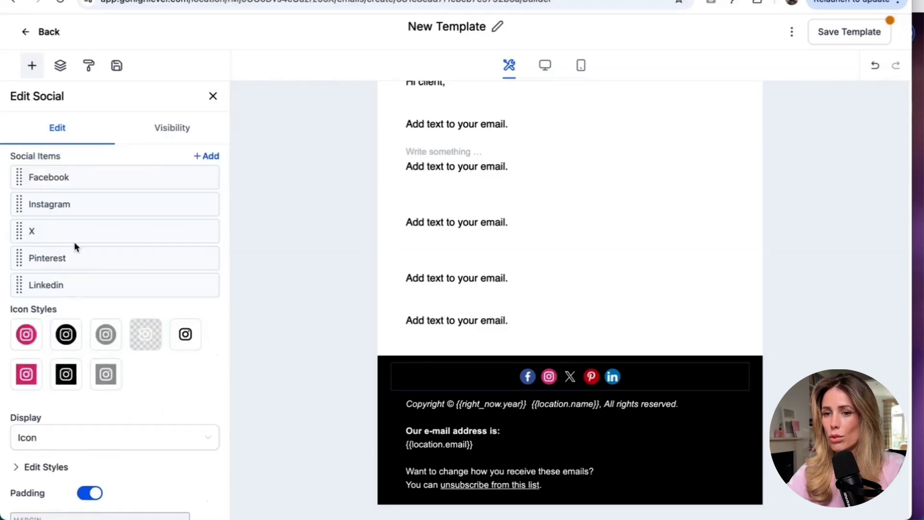
Remove Pinterest from the social items and add a new item with the Custom network
mouse_move(82, 282)
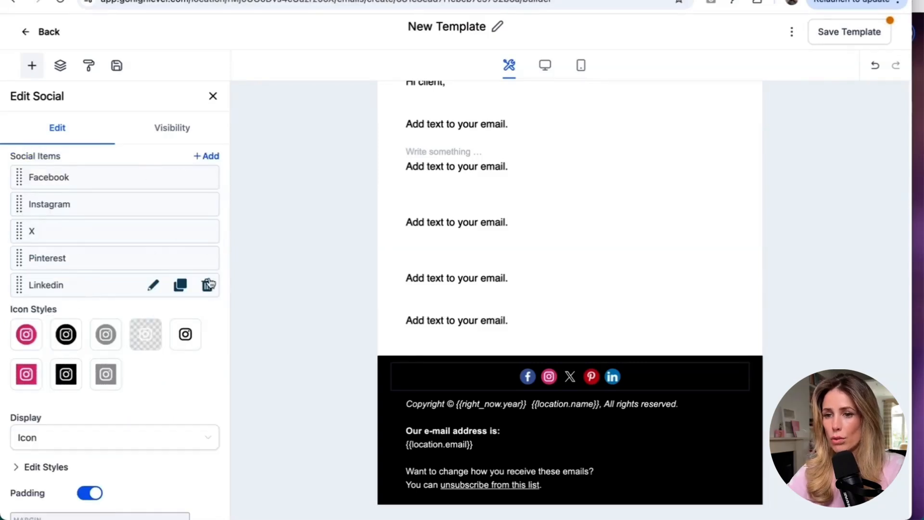
left_click(208, 258)
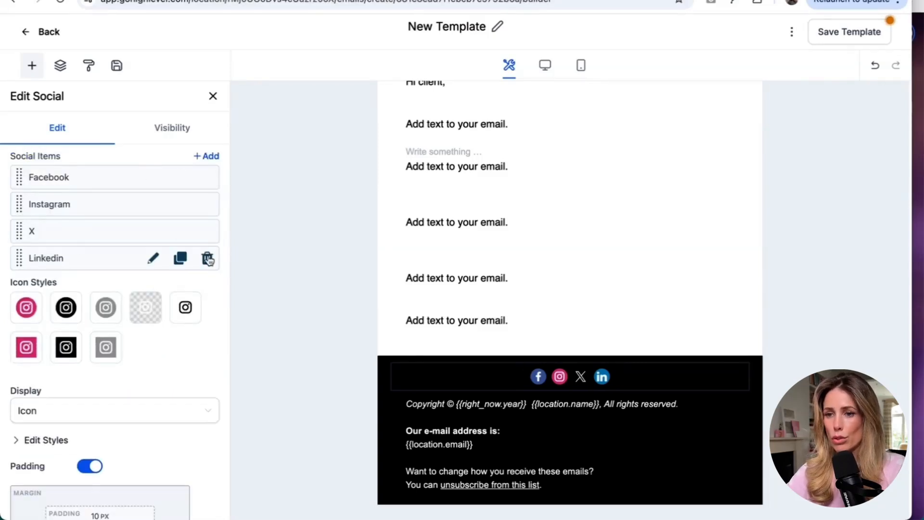
left_click(204, 156)
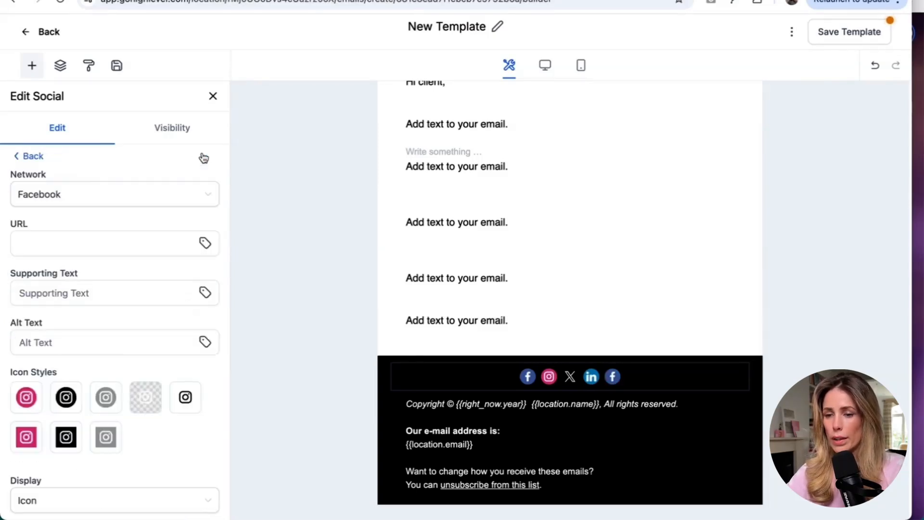
left_click(201, 195)
scroll(179, 266, "down", 5)
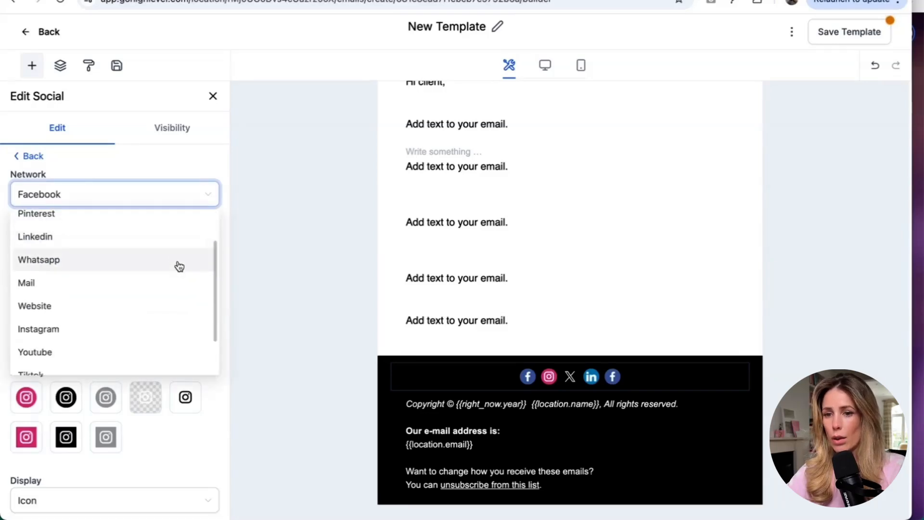
scroll(148, 355, "up", 2)
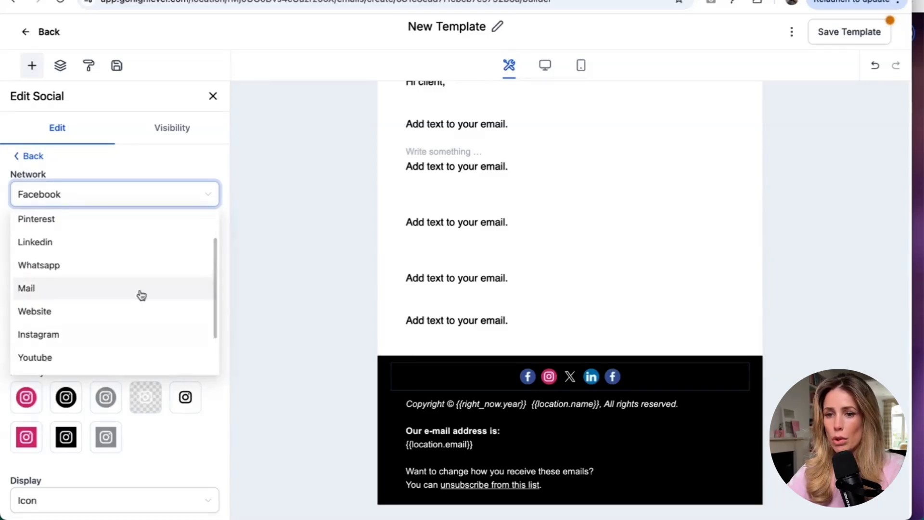
scroll(140, 295, "down", 2)
left_click(108, 361)
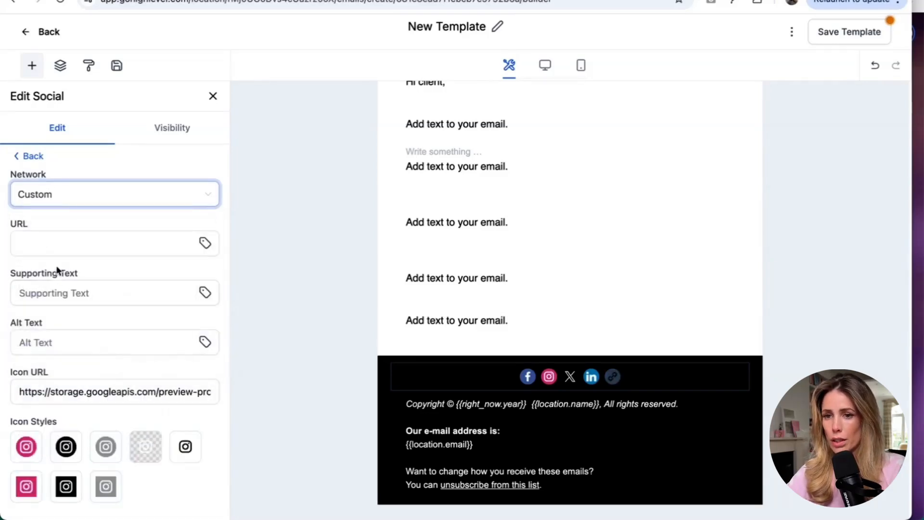
Examine the Custom social item's icon URL and its remaining settings
scroll(77, 385, "down", 3)
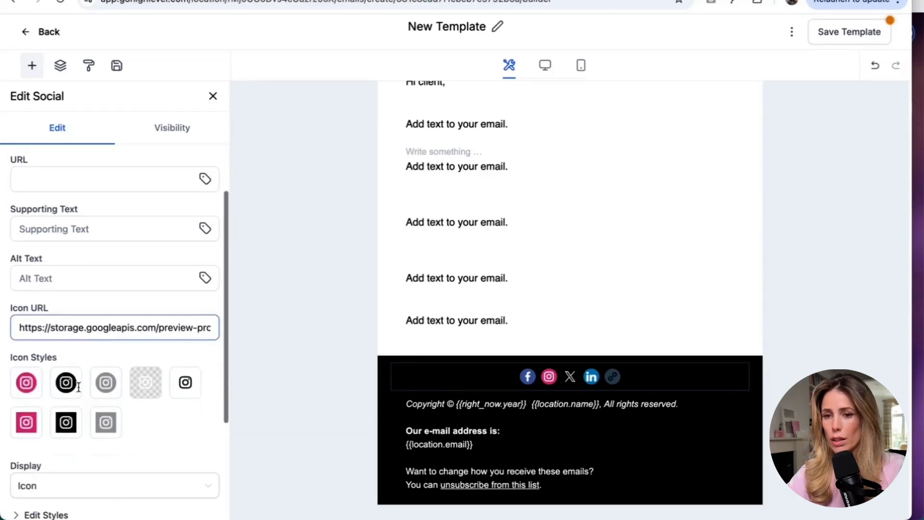
triple_click(122, 331)
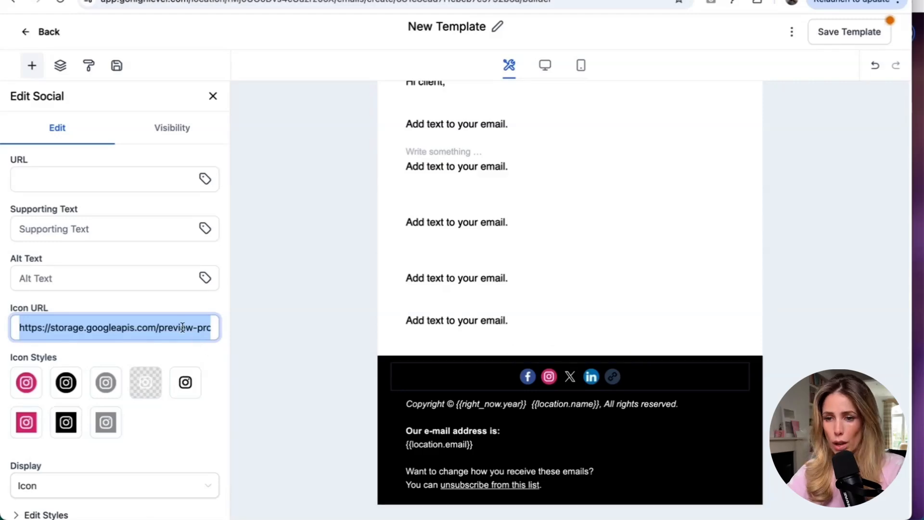
scroll(193, 329, "down", 3)
scroll(192, 327, "up", 5)
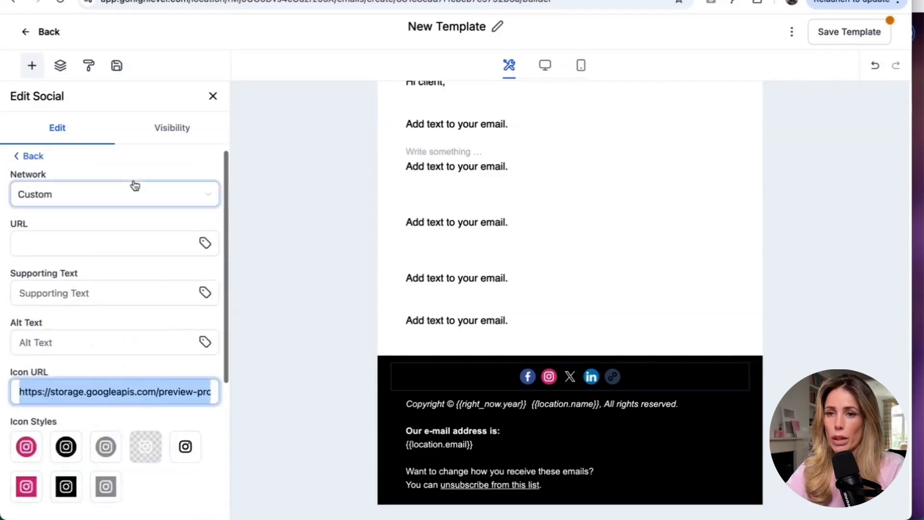
Leave the Custom social item's settings and rename the template as "Weekly recap template"
left_click(21, 157)
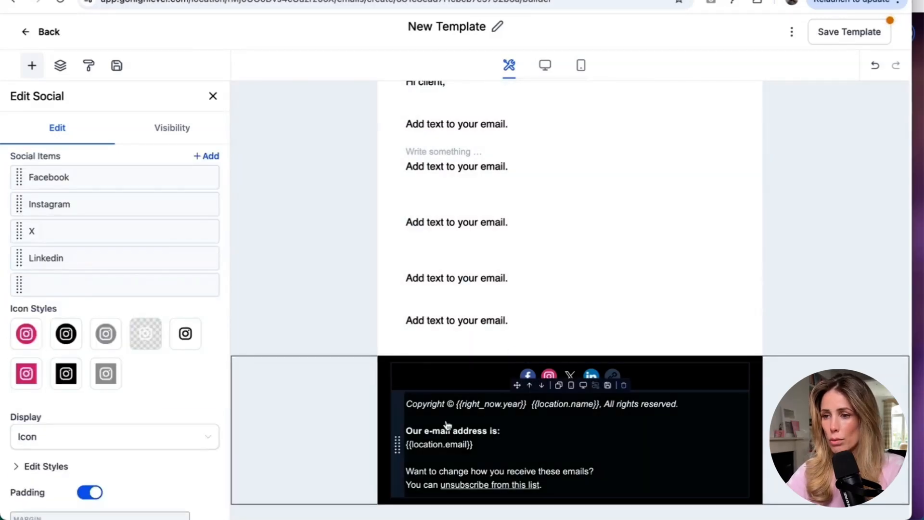
scroll(552, 116, "up", 2)
left_click(552, 116)
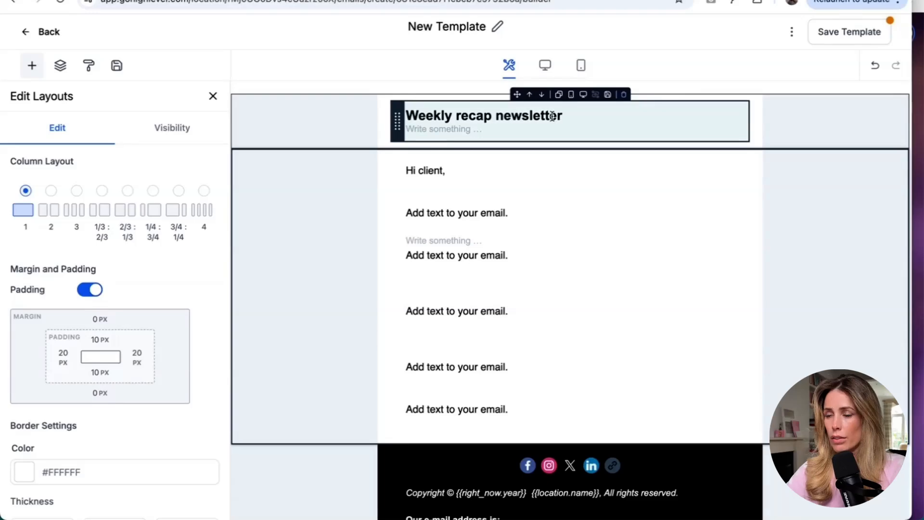
left_click(553, 116)
left_click(472, 26)
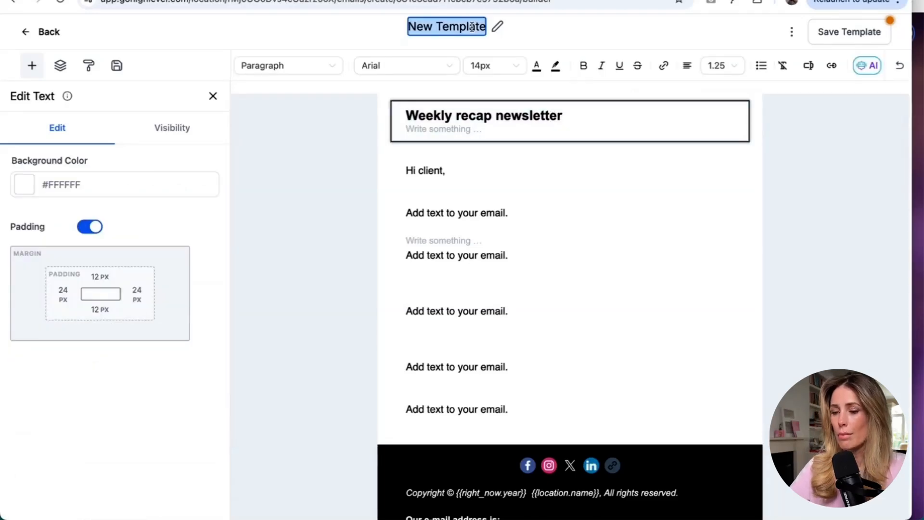
type("We")
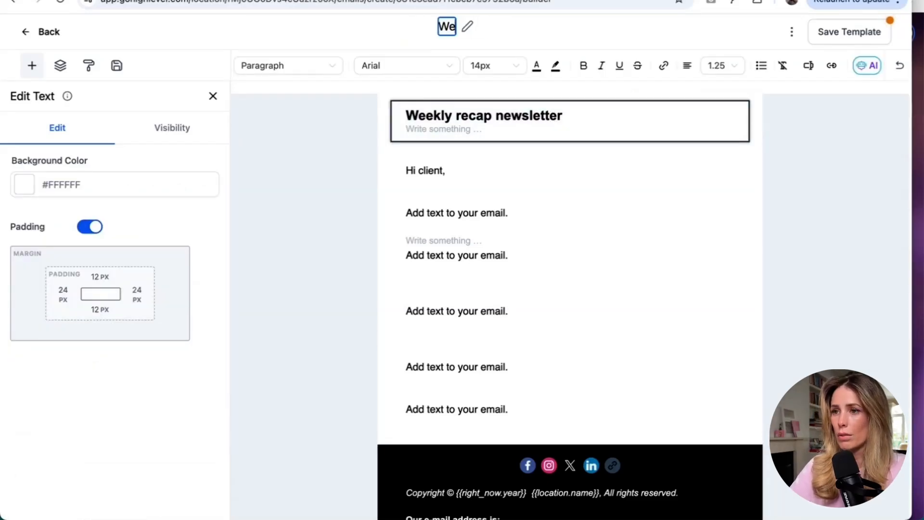
type("ekly r")
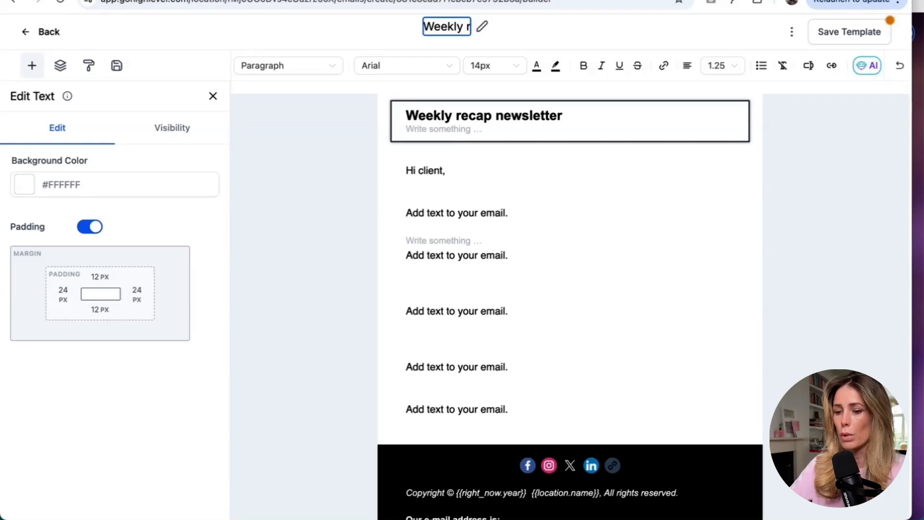
type("ecap templa")
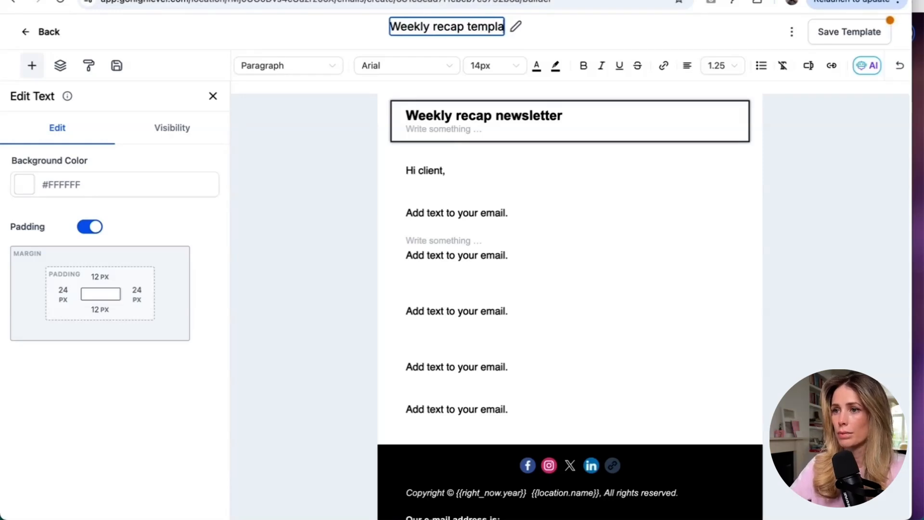
type("te")
left_click(581, 25)
Save the template and return to the list of email templates
scroll(637, 276, "down", 2)
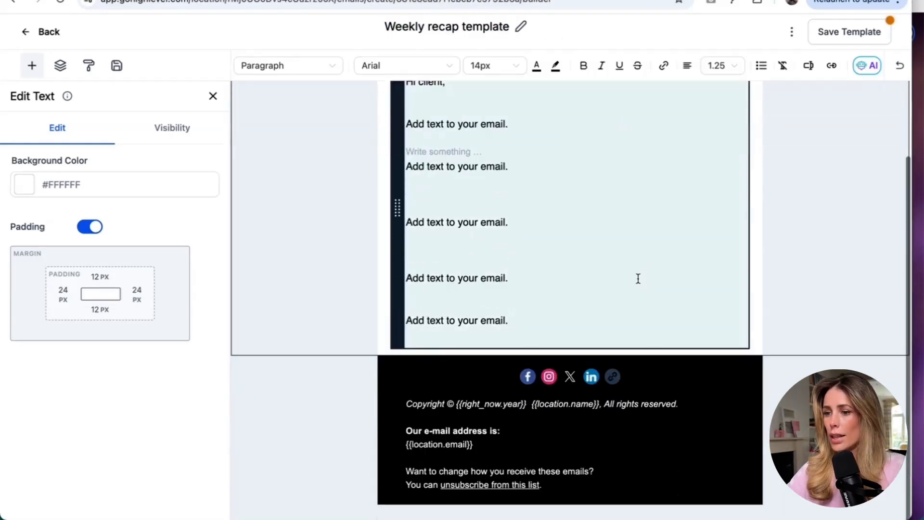
left_click(853, 29)
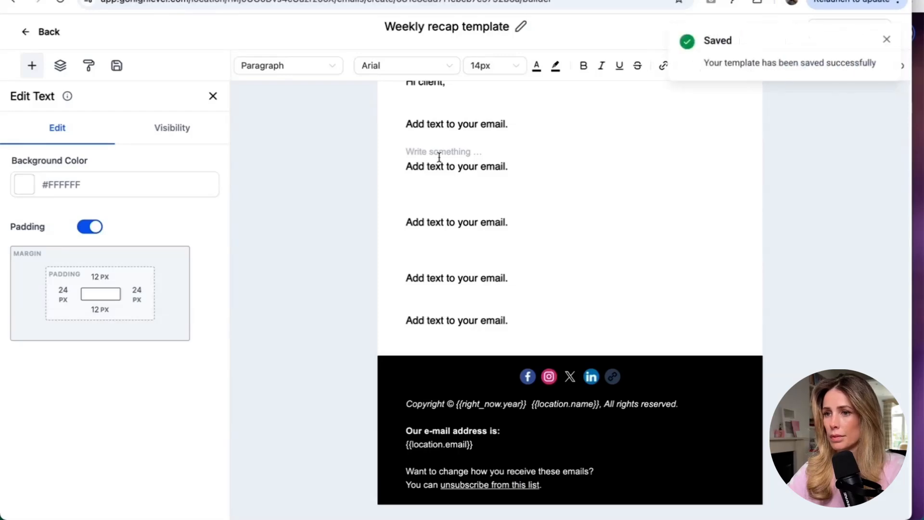
scroll(437, 153, "up", 2)
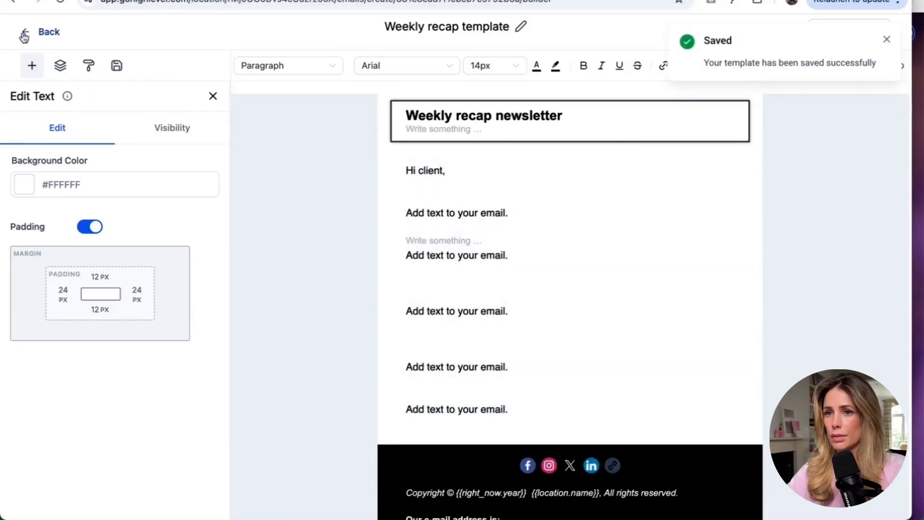
left_click(25, 34)
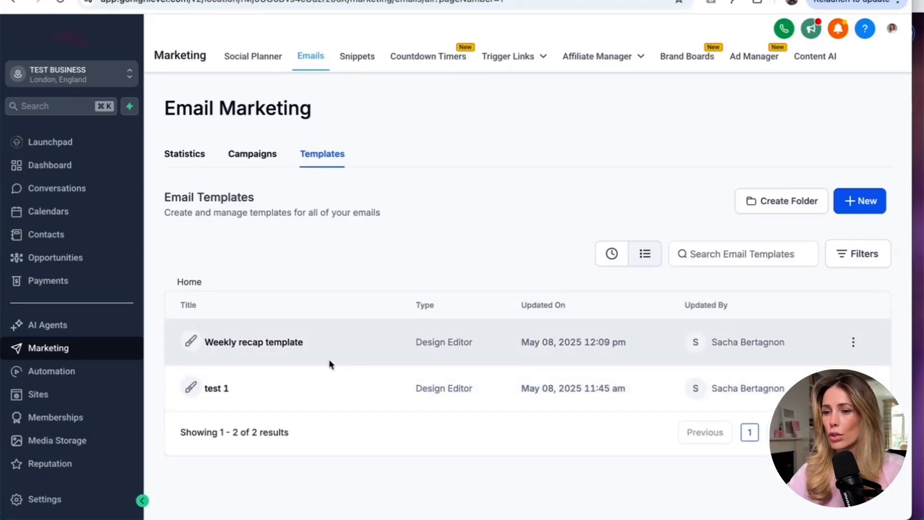
Clone the Weekly recap template under the name "Monday podcast announcement"
left_click(852, 343)
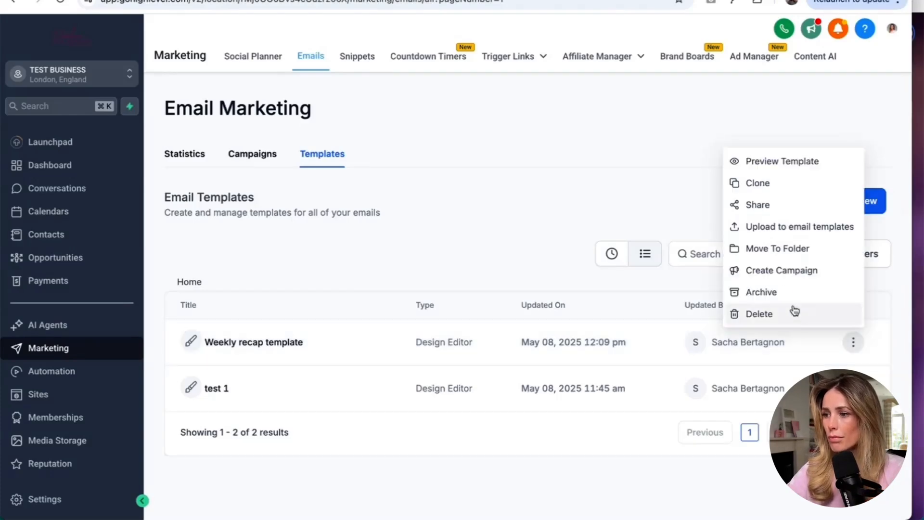
left_click(759, 185)
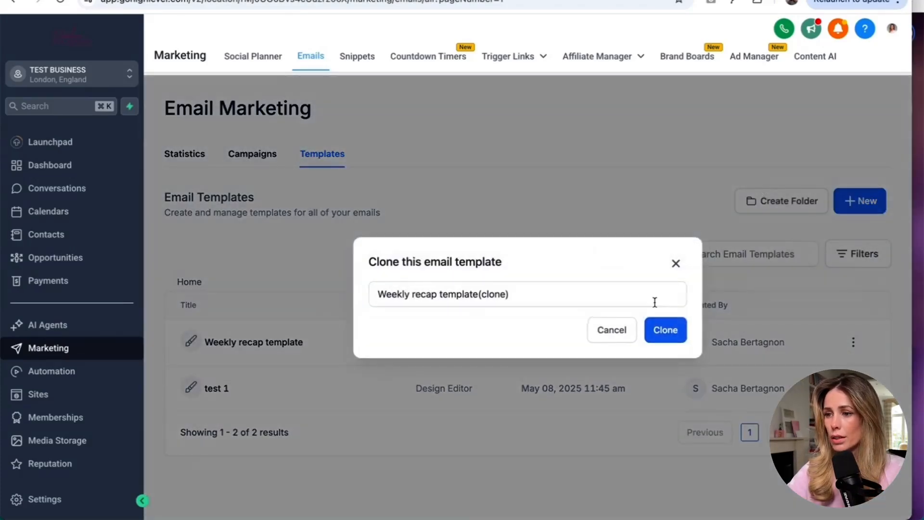
left_click(533, 292)
left_click_drag(537, 291, 378, 294)
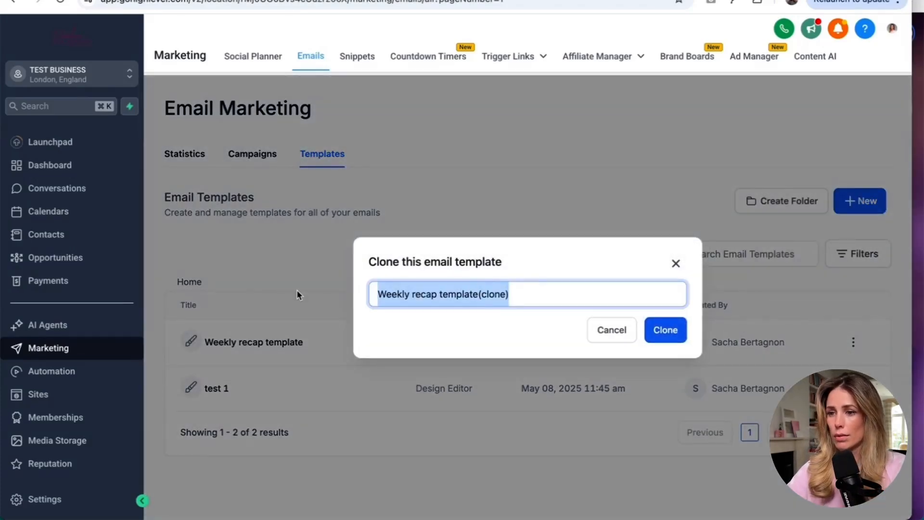
type("Monday podcast announcement")
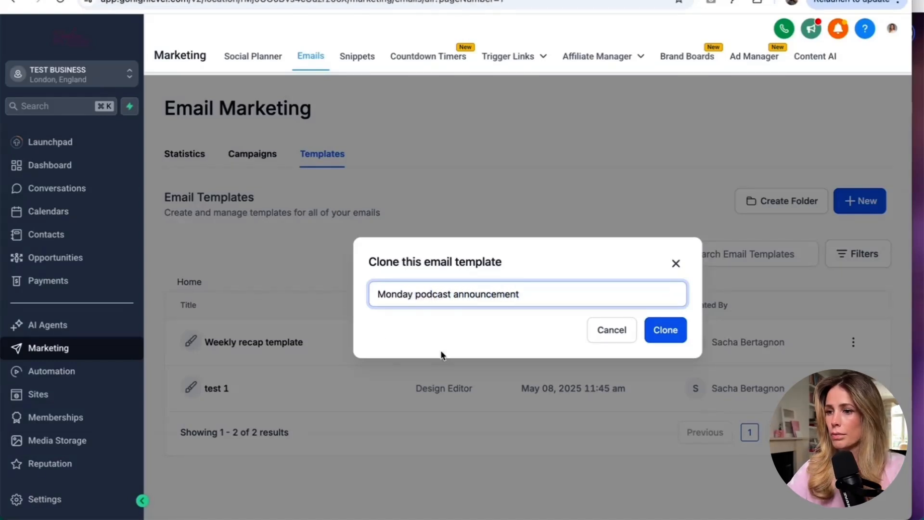
left_click(672, 330)
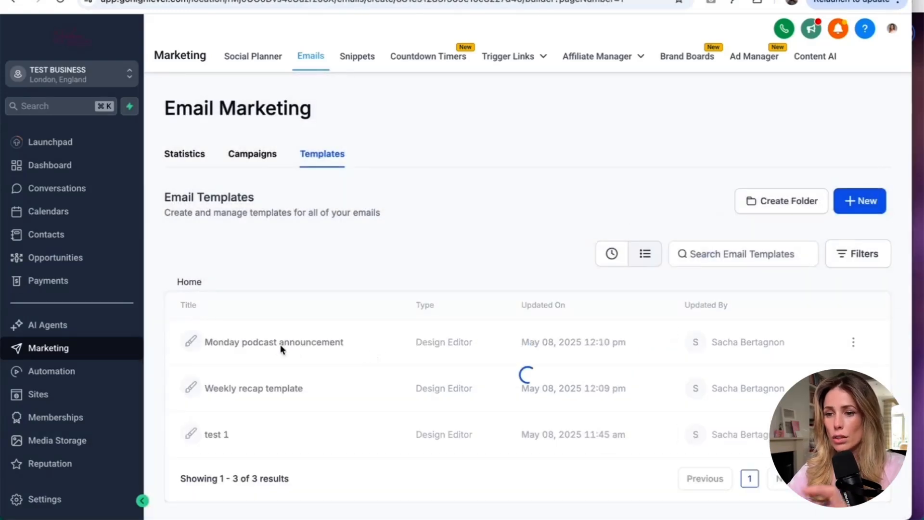
Open the Monday podcast announcement template and set its header section's background colour to black
left_click(278, 345)
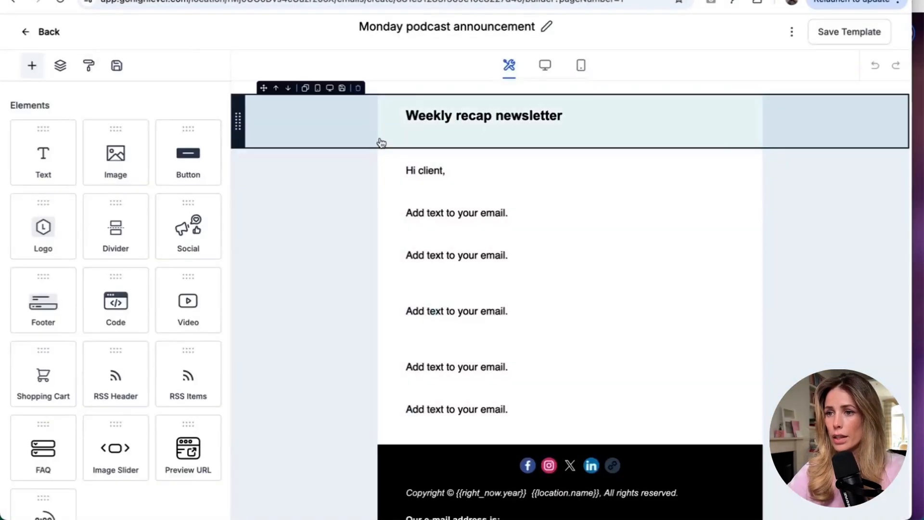
left_click(379, 142)
scroll(99, 307, "down", 5)
scroll(99, 308, "down", 3)
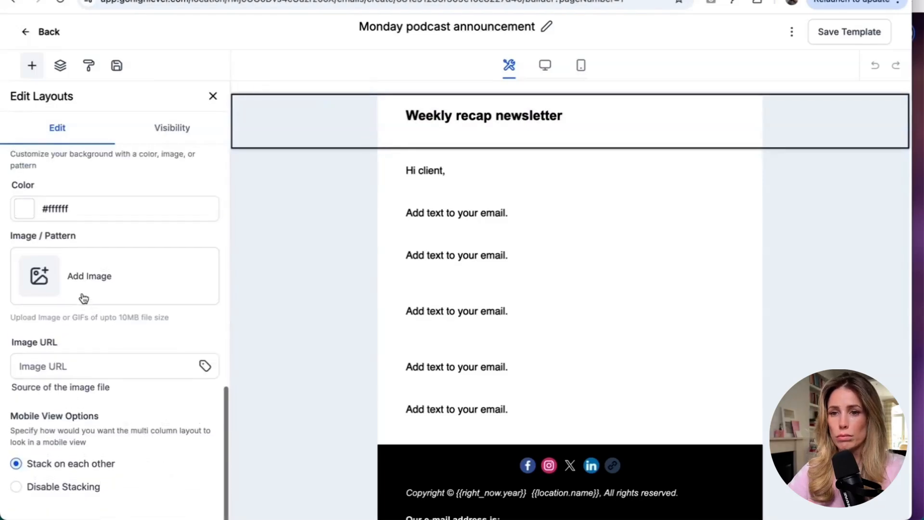
scroll(82, 299, "up", 1)
left_click(29, 253)
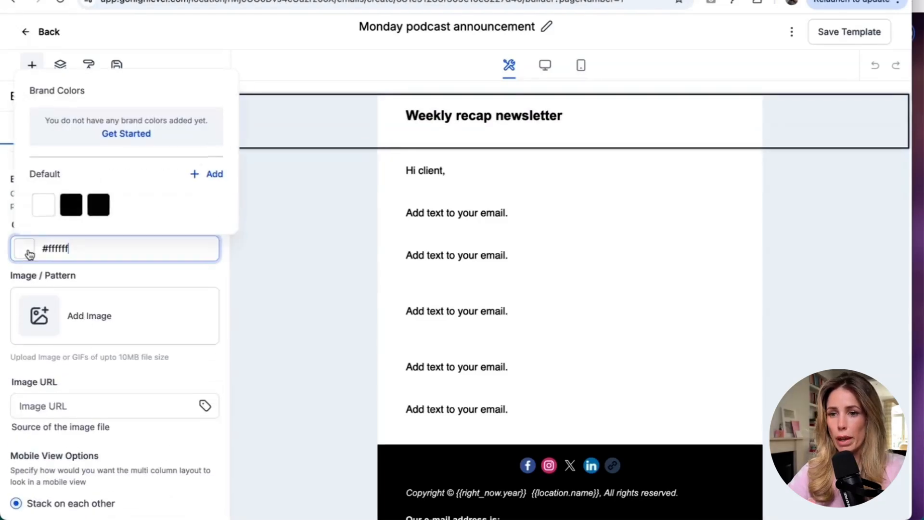
left_click(71, 205)
Change the text colour of the "Weekly recap newsletter" title to white
double_click(470, 121)
triple_click(470, 121)
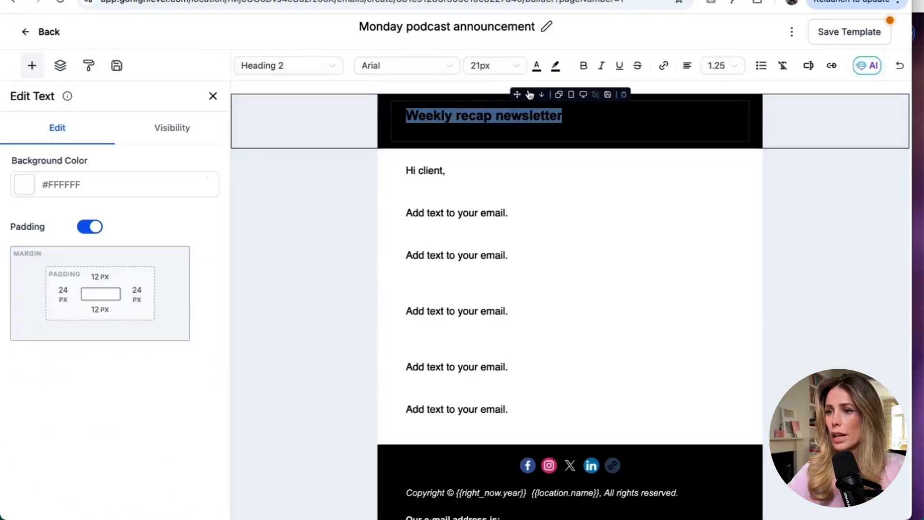
left_click(537, 65)
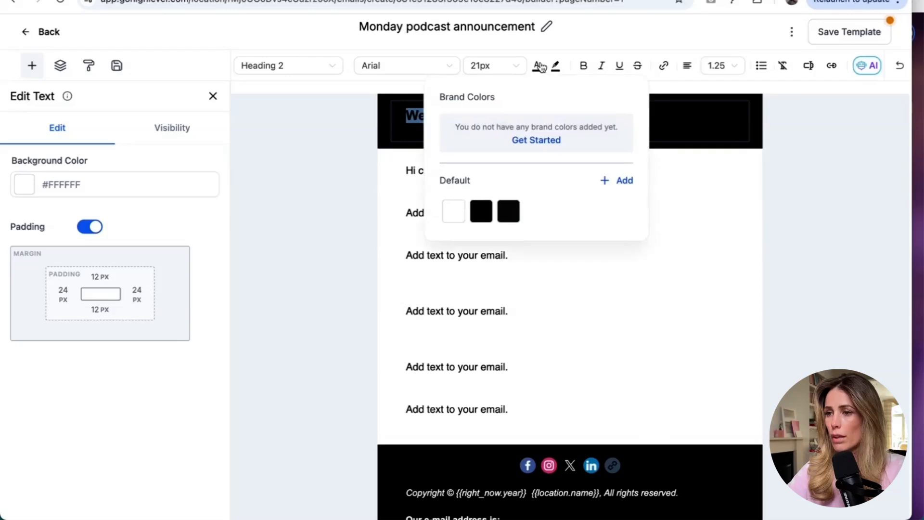
left_click(461, 208)
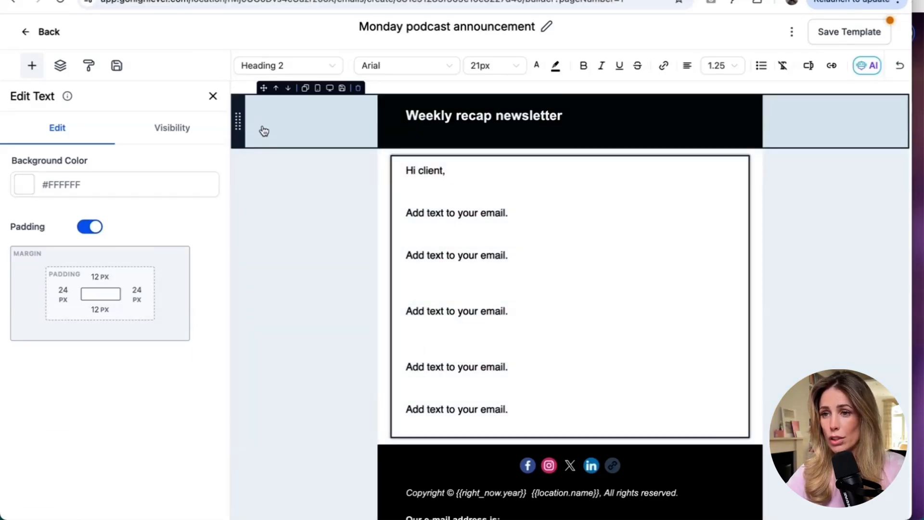
Set the whole template's background colour to white (#FFFFFF) in the appearance settings
left_click(264, 131)
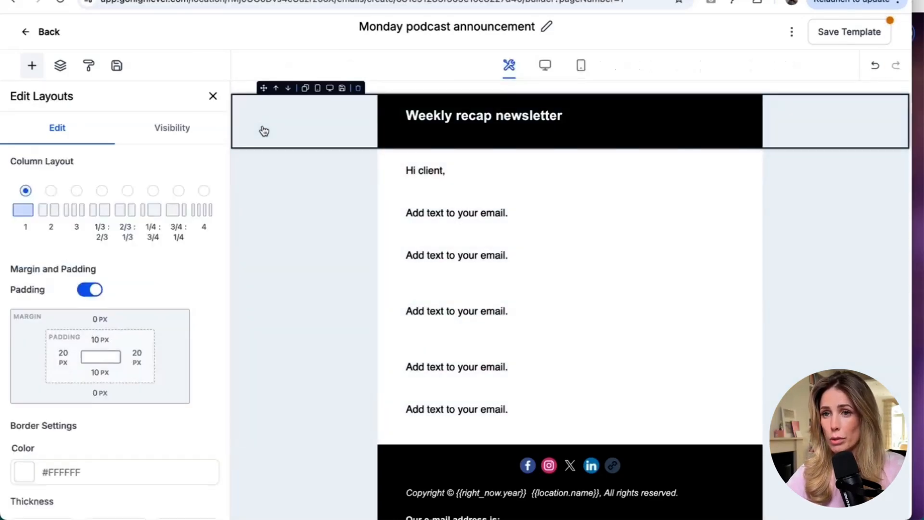
left_click(91, 67)
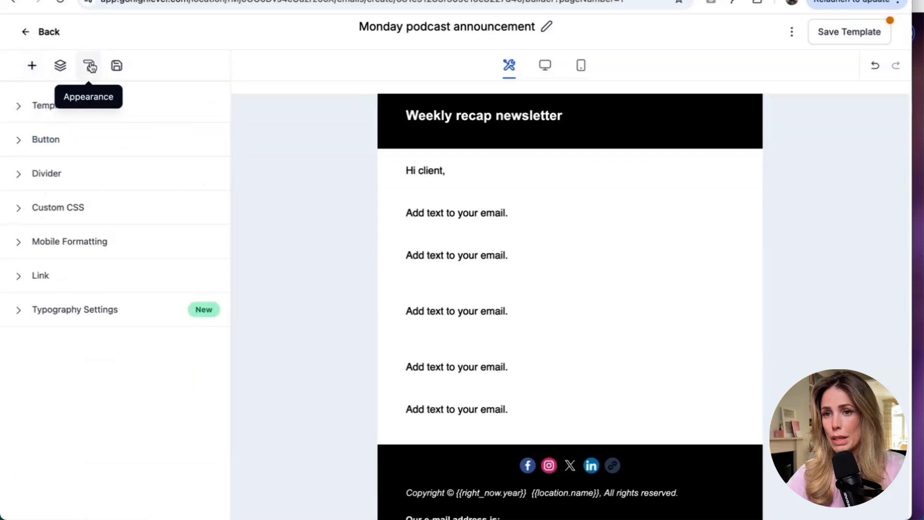
left_click(46, 112)
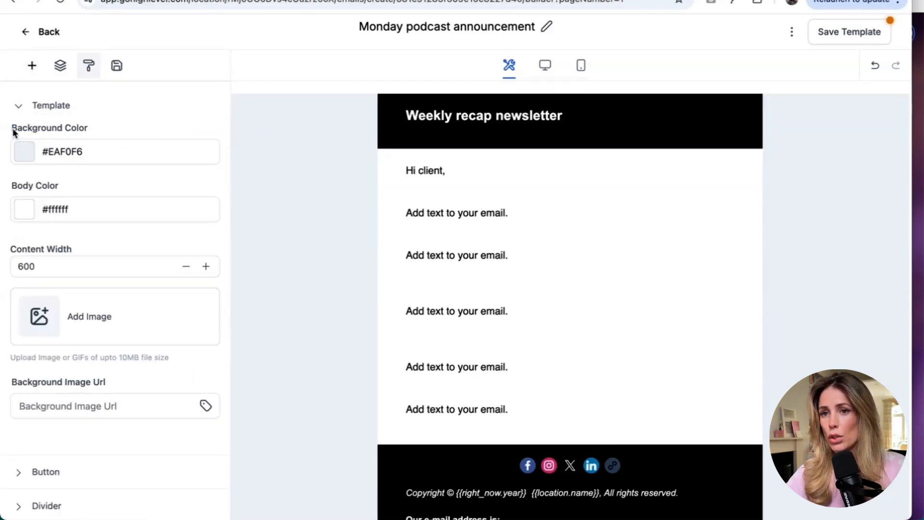
left_click_drag(11, 127, 88, 126)
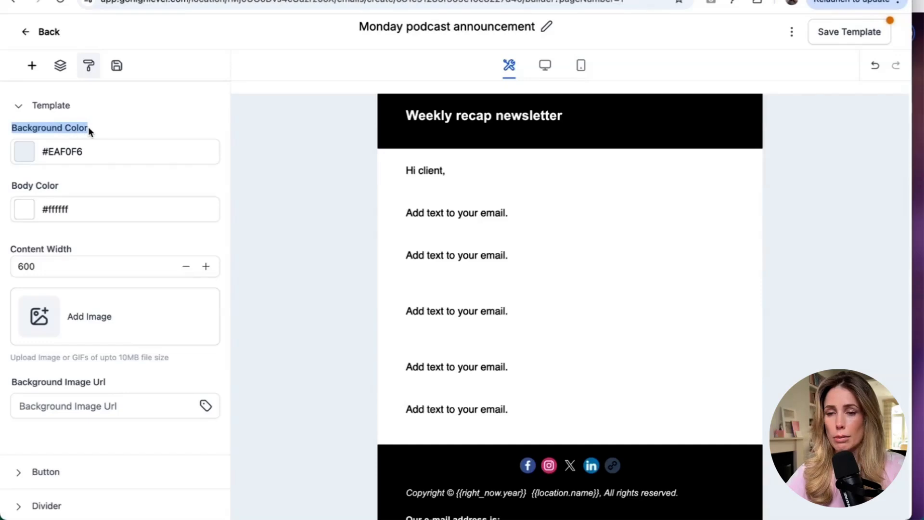
left_click(24, 152)
left_click(42, 303)
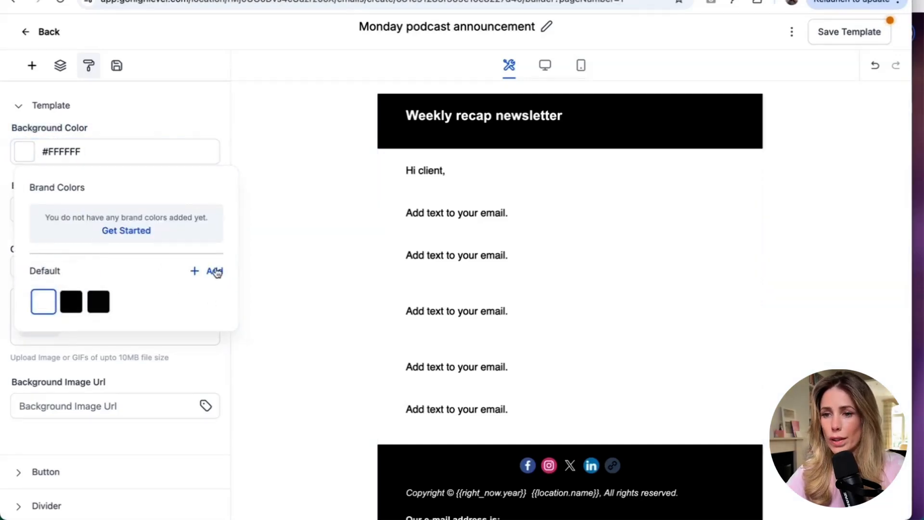
Add the custom pink colour #f2aaaa and apply it as the template's background colour
left_click(215, 271)
left_click(134, 235)
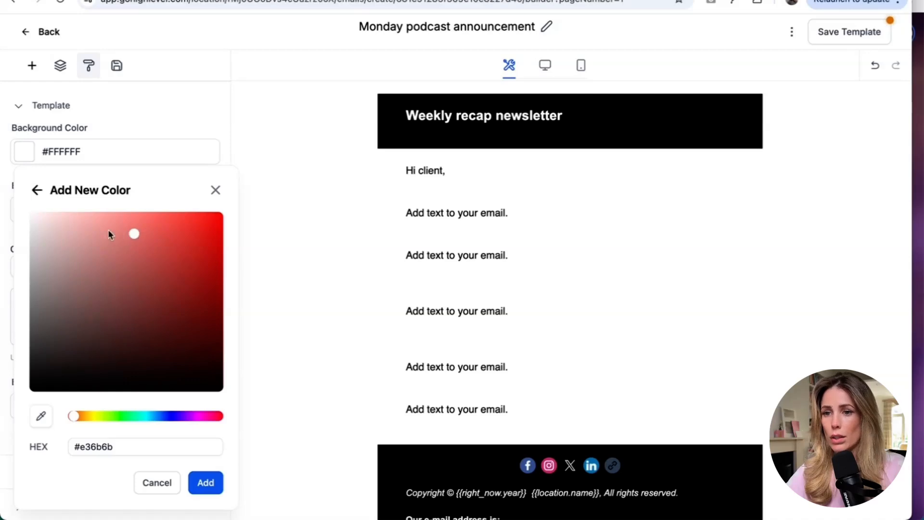
left_click(89, 223)
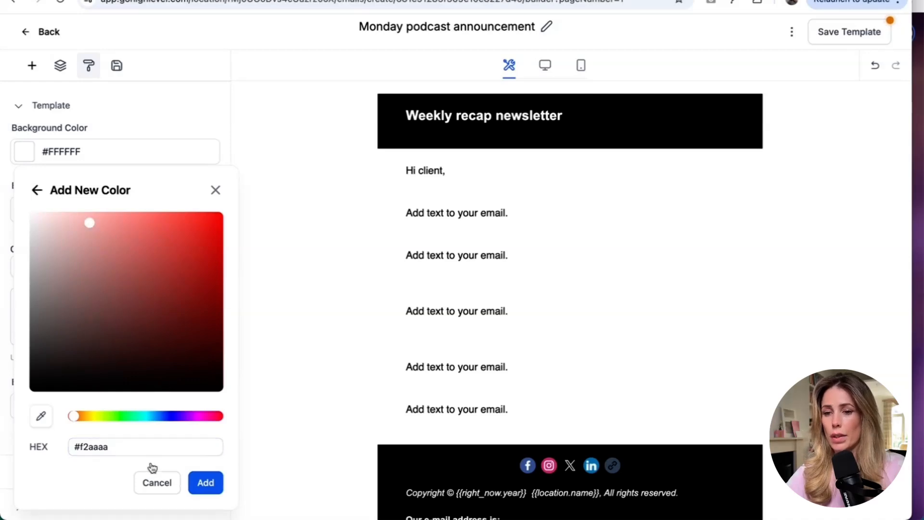
left_click(96, 445)
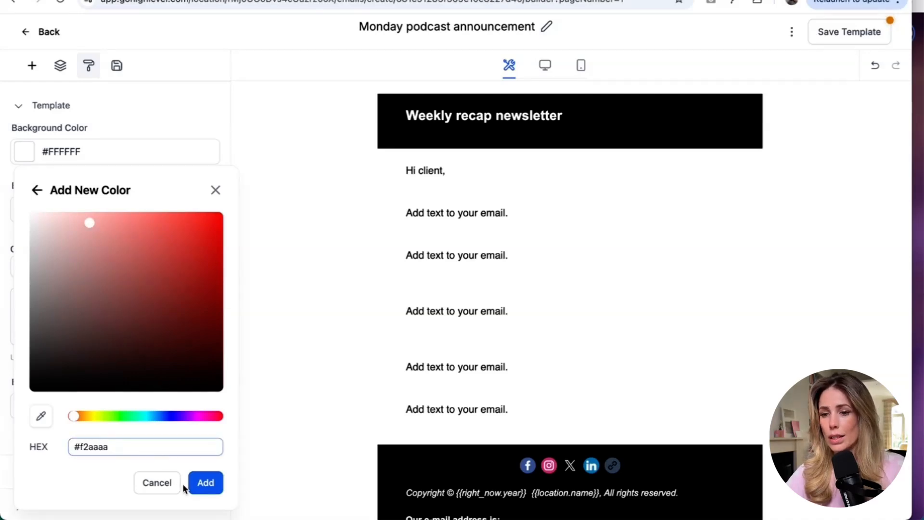
left_click(205, 483)
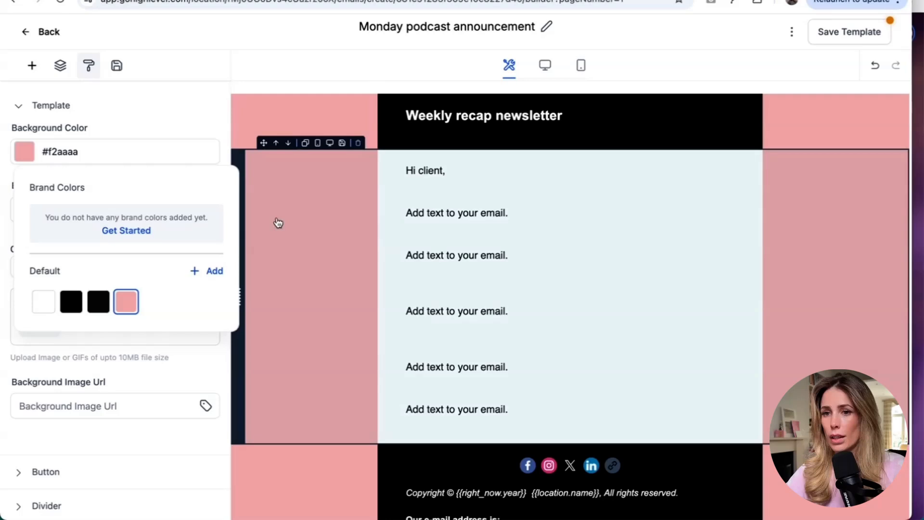
left_click(196, 118)
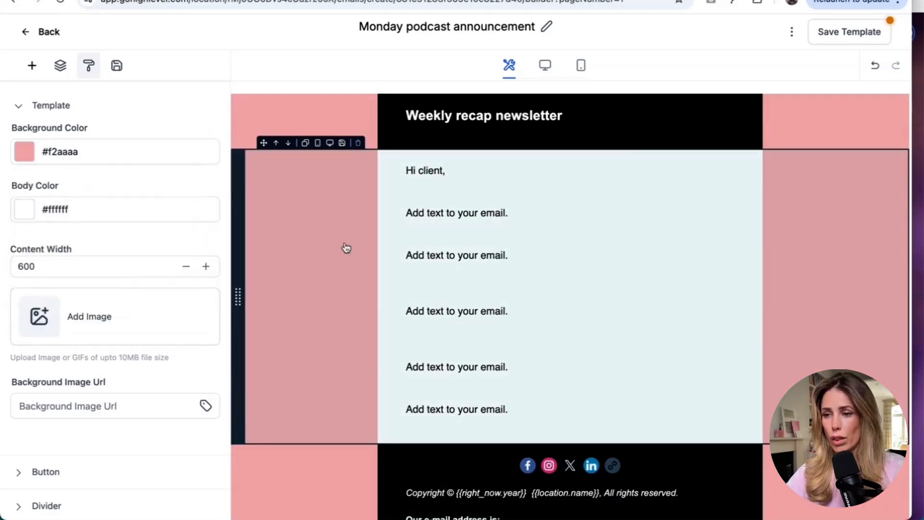
Examine the template's appearance settings for buttons and dividers
scroll(198, 241, "down", 3)
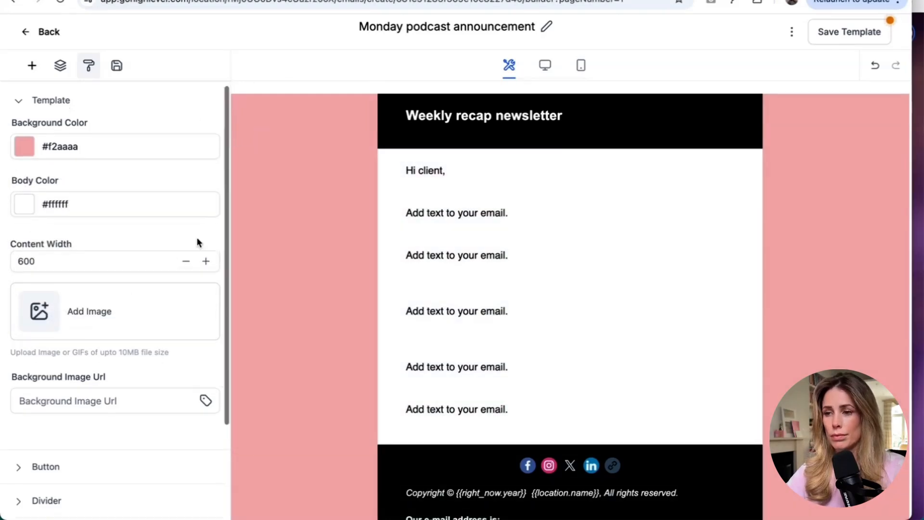
left_click(20, 343)
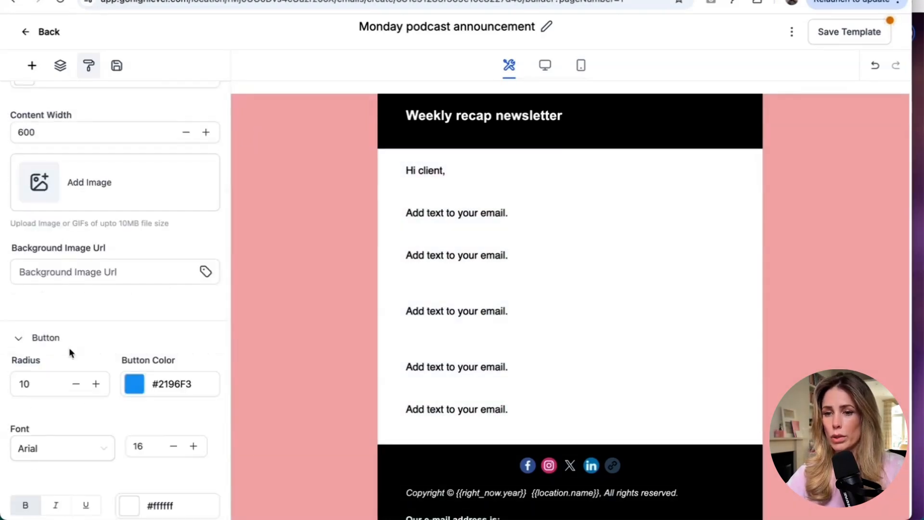
scroll(68, 348, "down", 5)
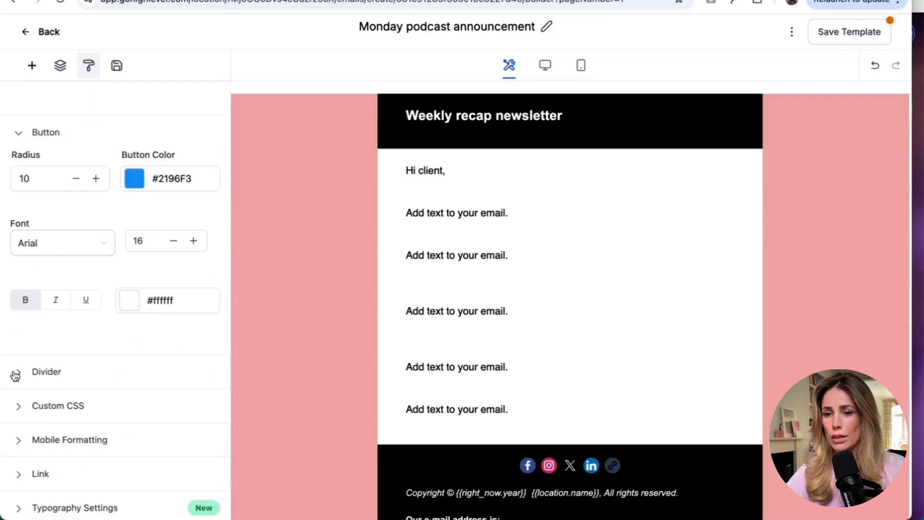
left_click(15, 372)
scroll(29, 193, "up", 8)
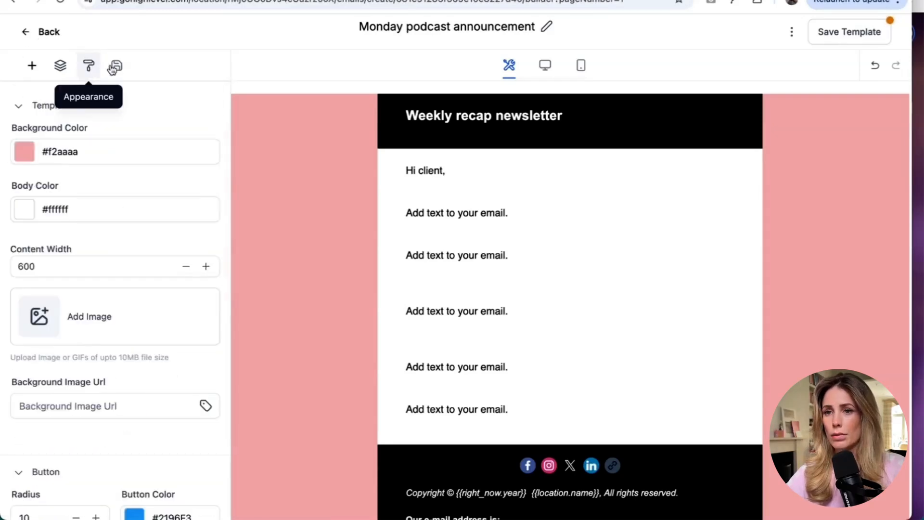
Save the Monday podcast announcement template with its customized colours and dismiss the notification
left_click(850, 33)
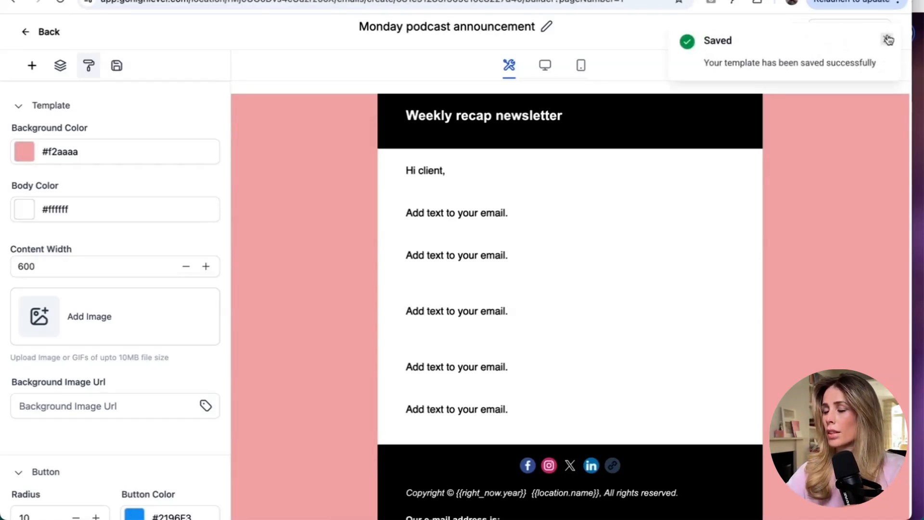
left_click(888, 40)
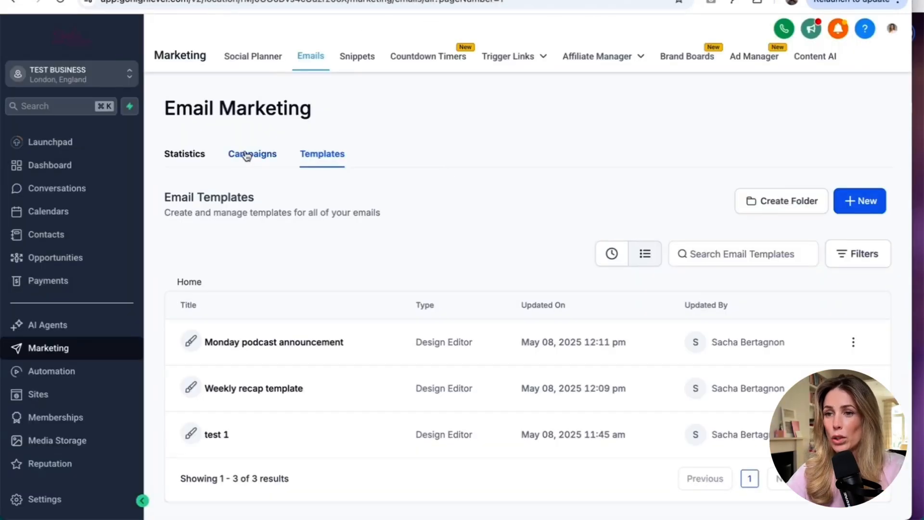
Create a new email campaign from the saved Monday podcast announcement template
left_click(246, 155)
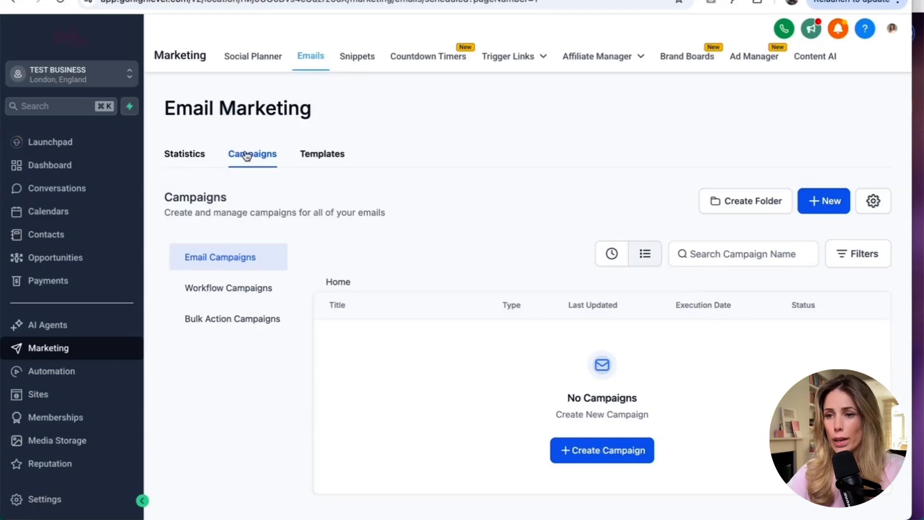
left_click(819, 205)
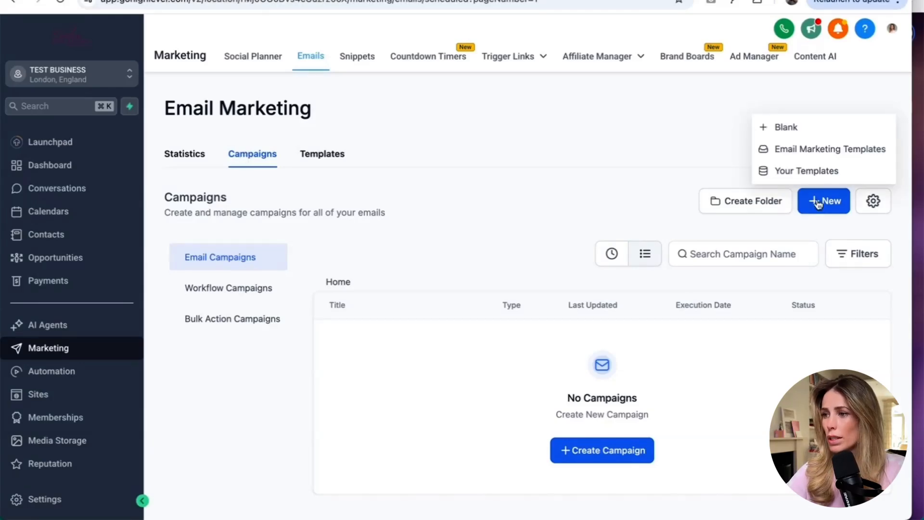
left_click(810, 173)
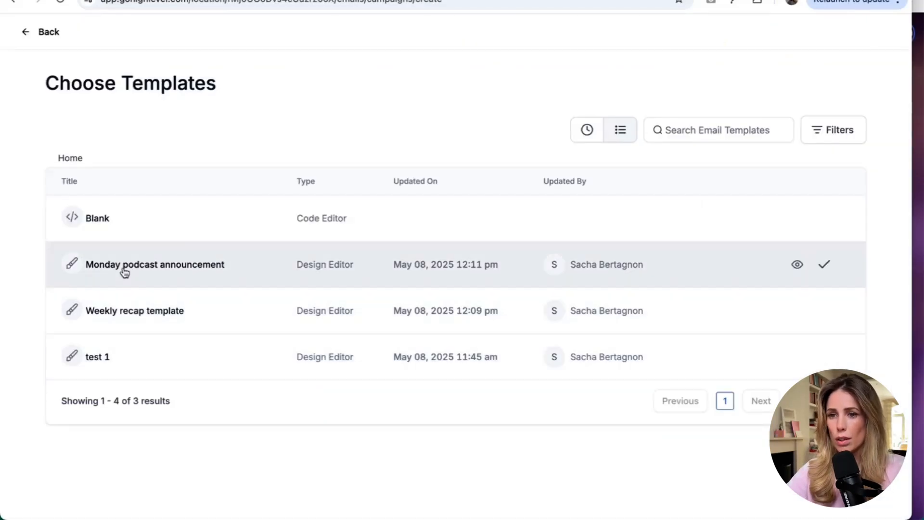
left_click(124, 271)
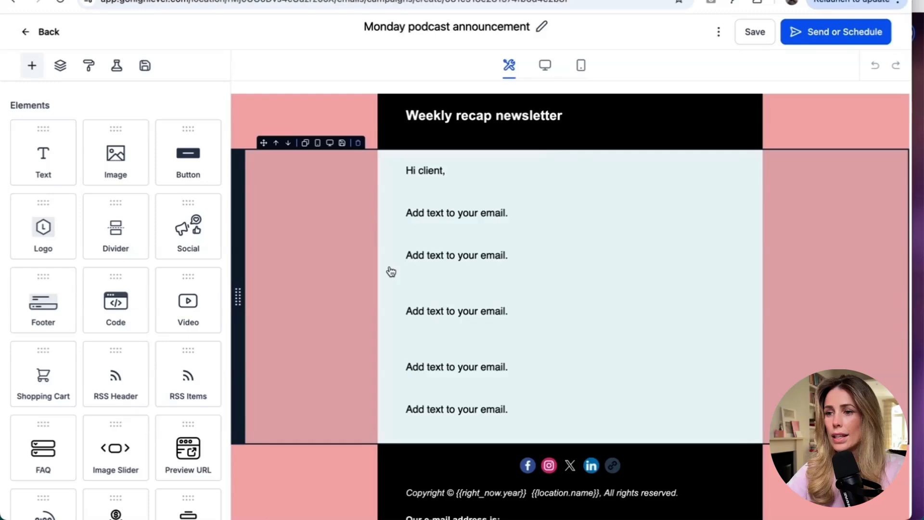
left_click(89, 66)
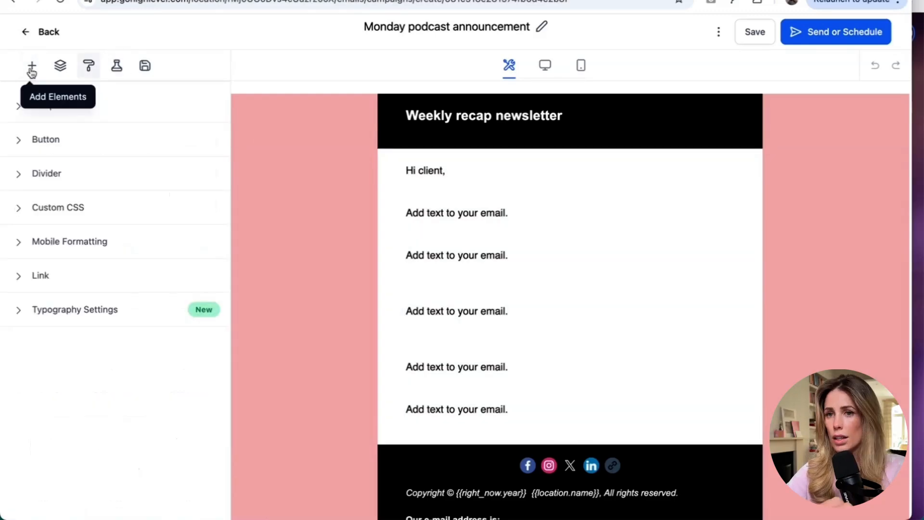
left_click(32, 65)
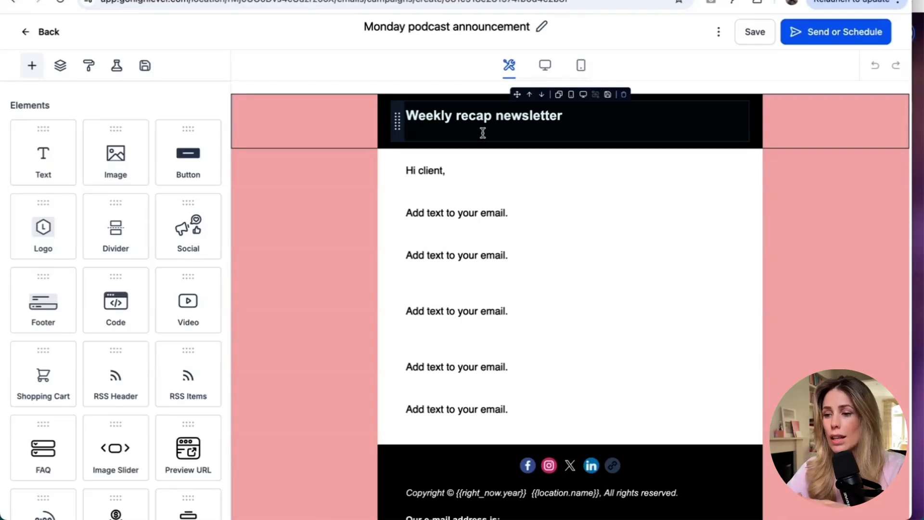
Open the campaign's send or schedule settings and examine the sender, subject, preview text, recipient, tracking and additional options
left_click(826, 33)
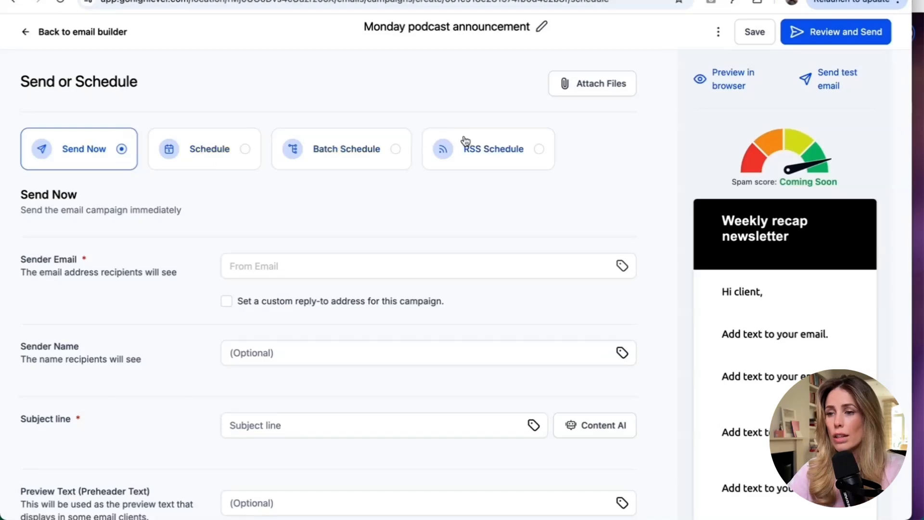
scroll(326, 137, "down", 2)
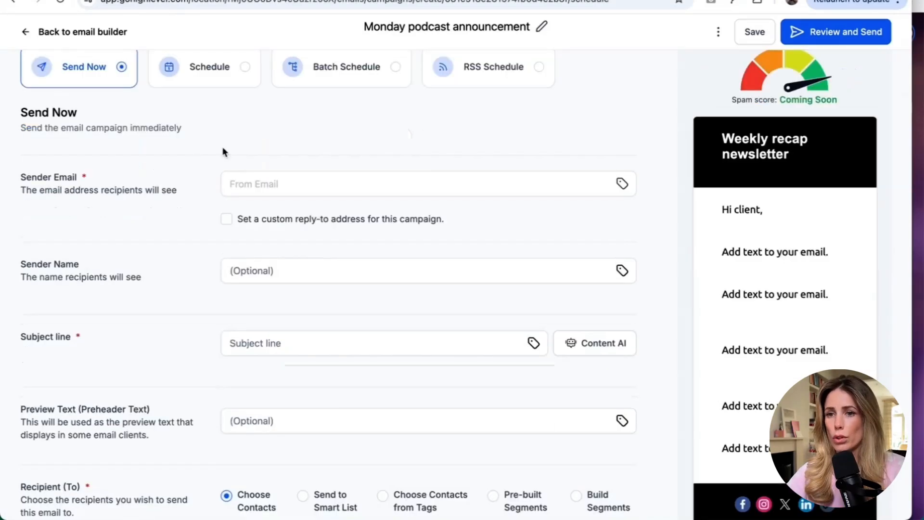
left_click(237, 182)
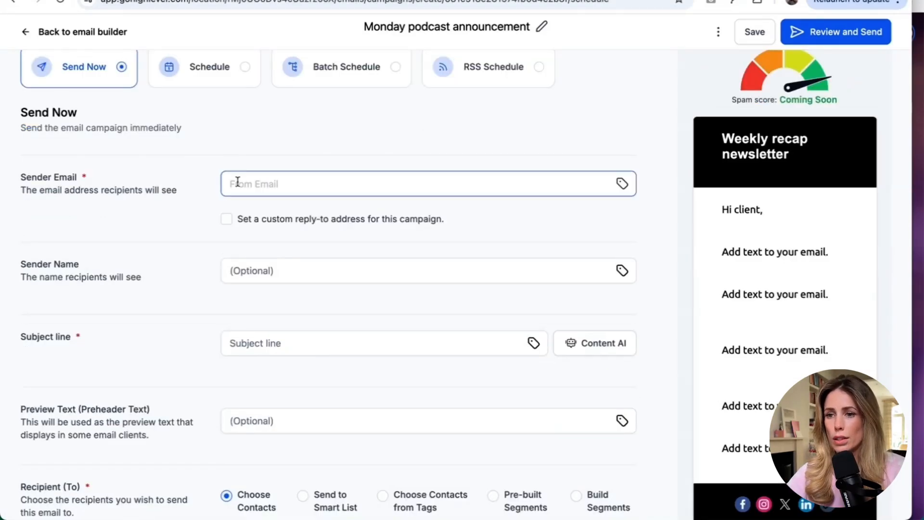
left_click(266, 270)
scroll(266, 270, "down", 2)
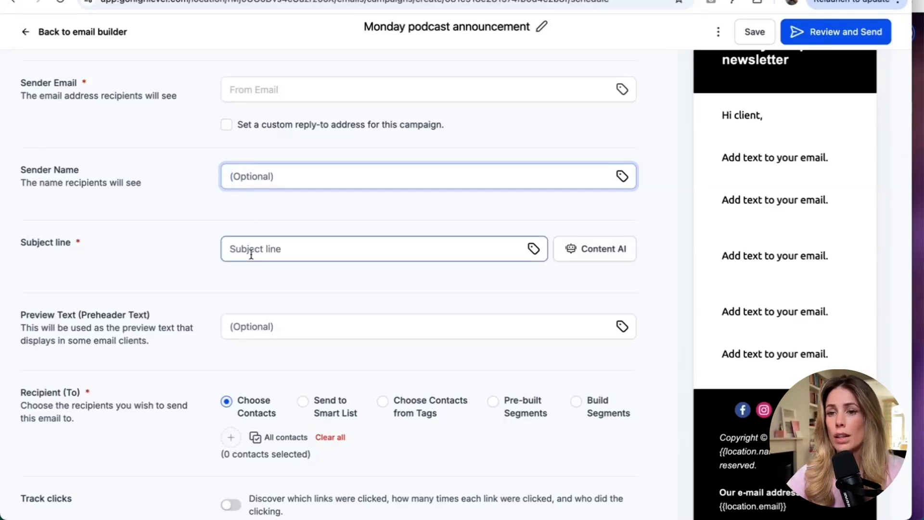
scroll(236, 262, "down", 2)
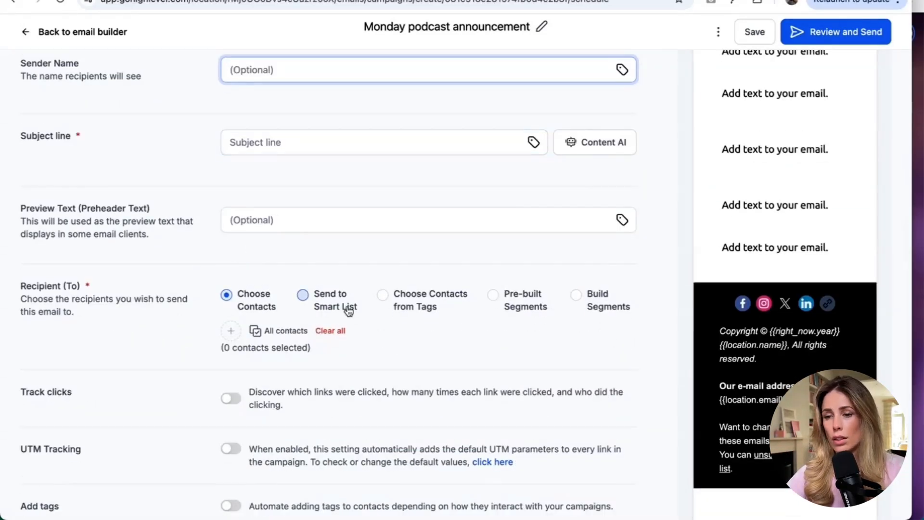
scroll(277, 291, "down", 2)
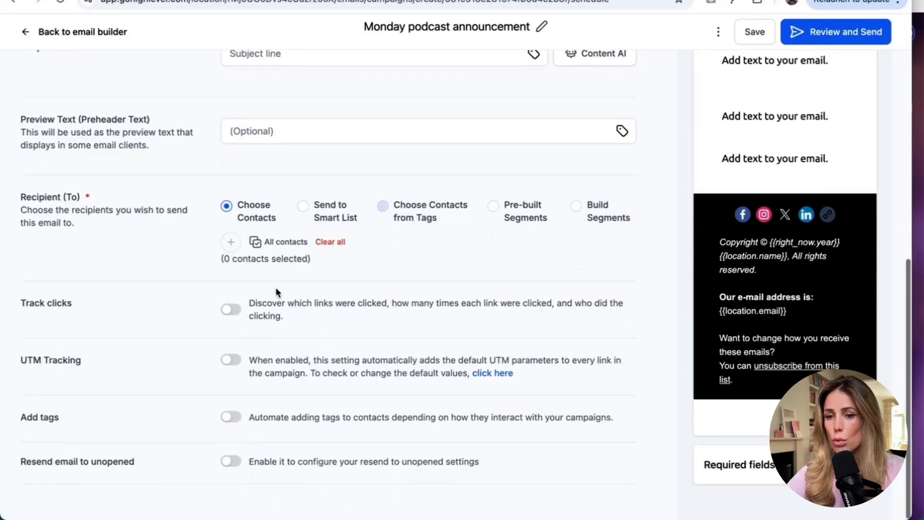
scroll(374, 378, "up", 8)
mouse_move(853, 221)
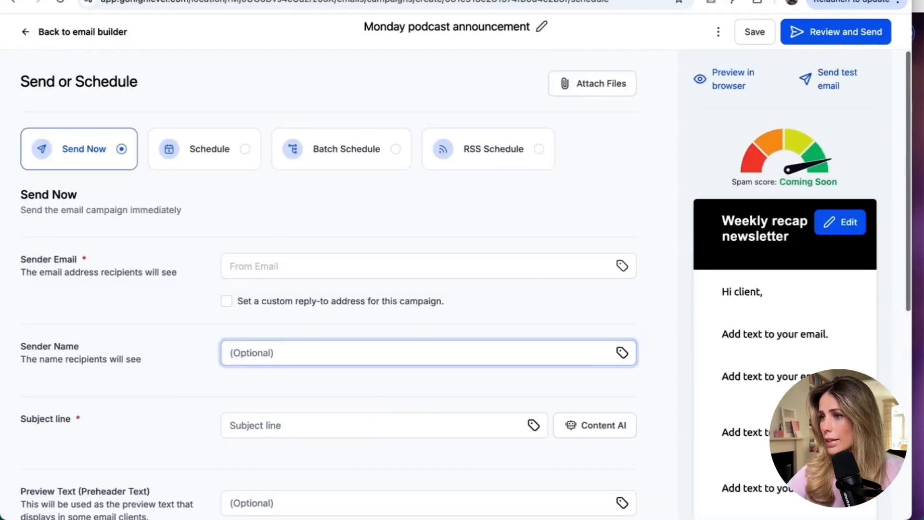
scroll(853, 221, "down", 1)
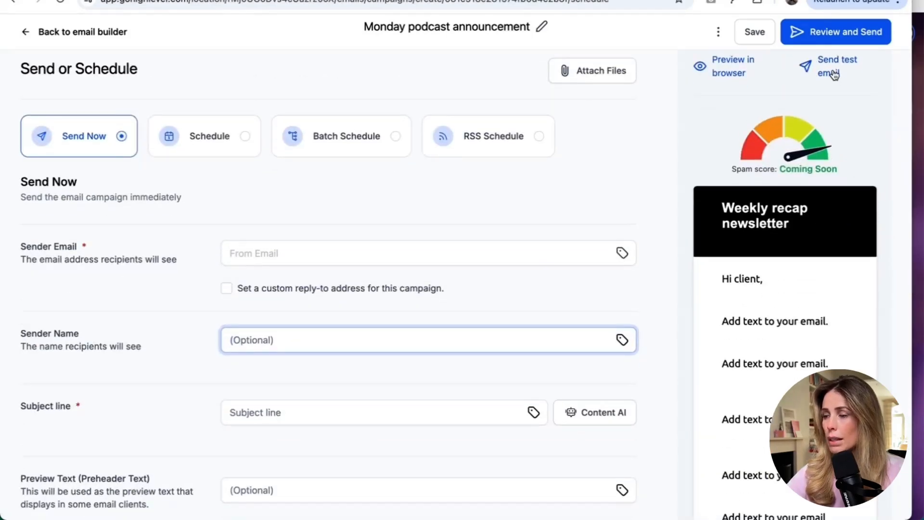
left_click(719, 38)
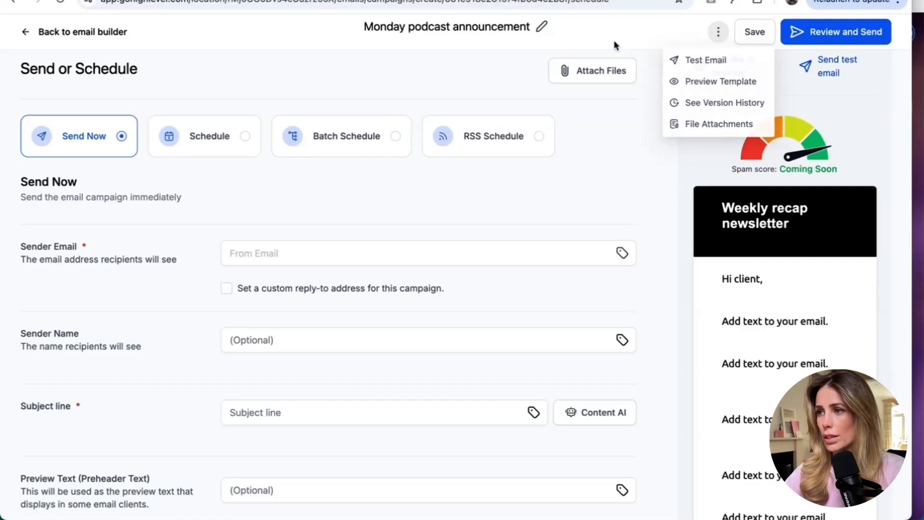
left_click(414, 73)
Save the Monday podcast announcement campaign and dismiss the notifications
left_click(753, 33)
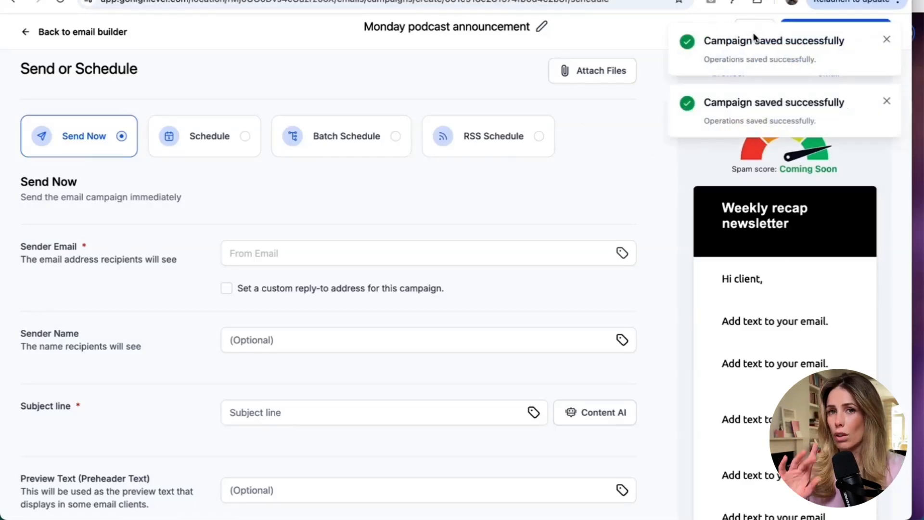
left_click(887, 42)
left_click(887, 42)
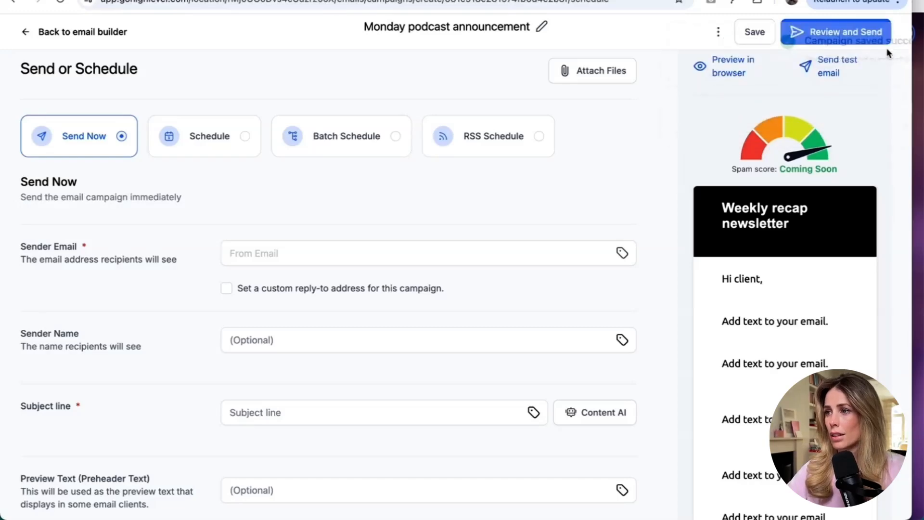